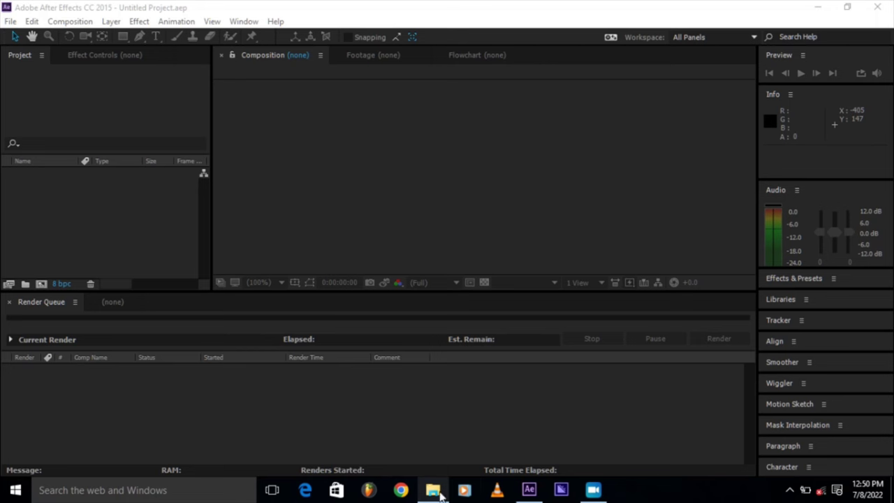
# Bring the video folder forward and drag clip 20220701_162412_1 onto After Effects.
pyautogui.moveTo(432, 490)
pyautogui.moveTo(425, 457)
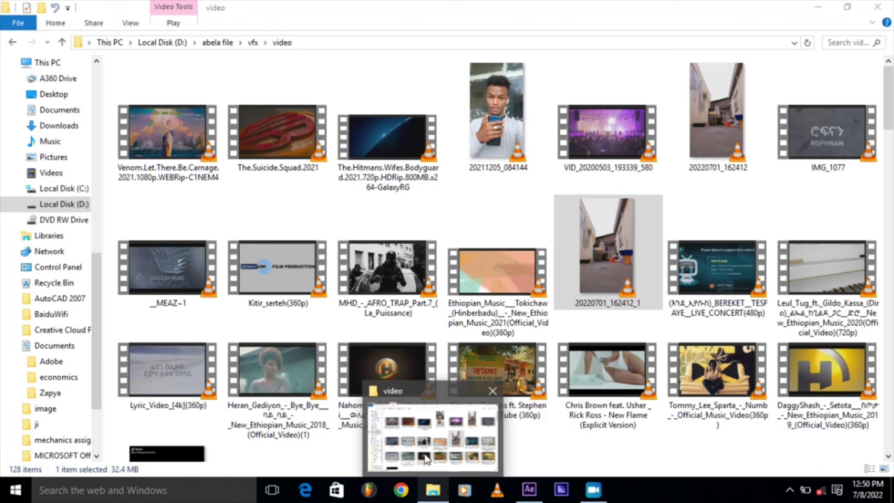
pyautogui.click(425, 457)
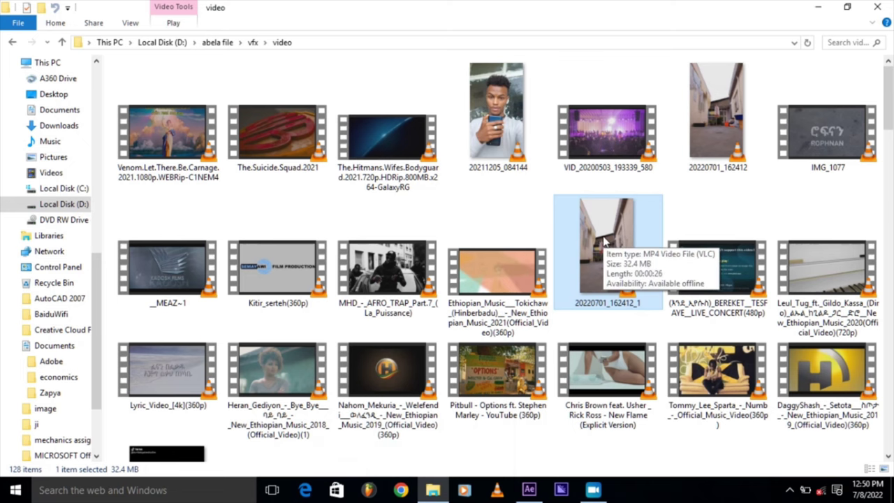
pyautogui.moveTo(605, 241)
pyautogui.mouseDown()
pyautogui.moveTo(542, 494)
pyautogui.moveTo(159, 171)
pyautogui.moveTo(91, 236)
pyautogui.moveTo(60, 212)
pyautogui.mouseUp()
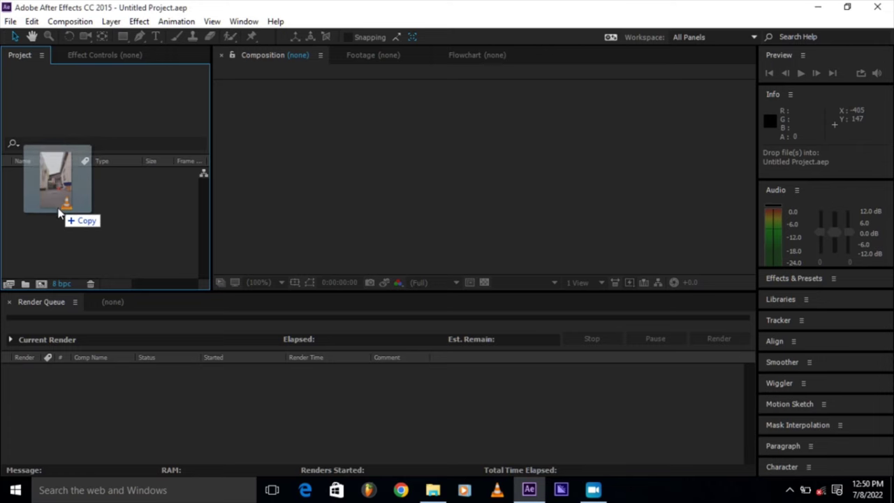
# Import 20220701_162412_1.mp4 into the Project panel and make a new composition from it.
pyautogui.moveTo(60, 212); pyautogui.dragTo(59, 218)
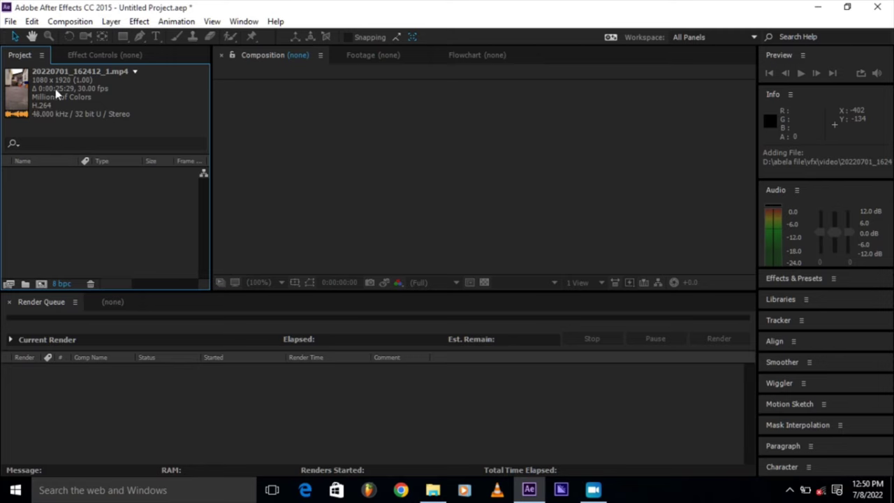
pyautogui.moveTo(23, 105); pyautogui.dragTo(50, 285)
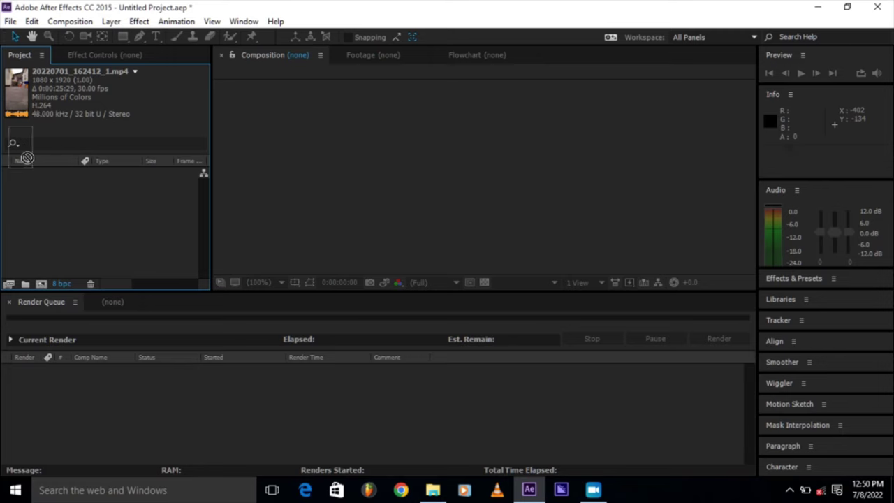
pyautogui.moveTo(50, 285); pyautogui.dragTo(45, 286)
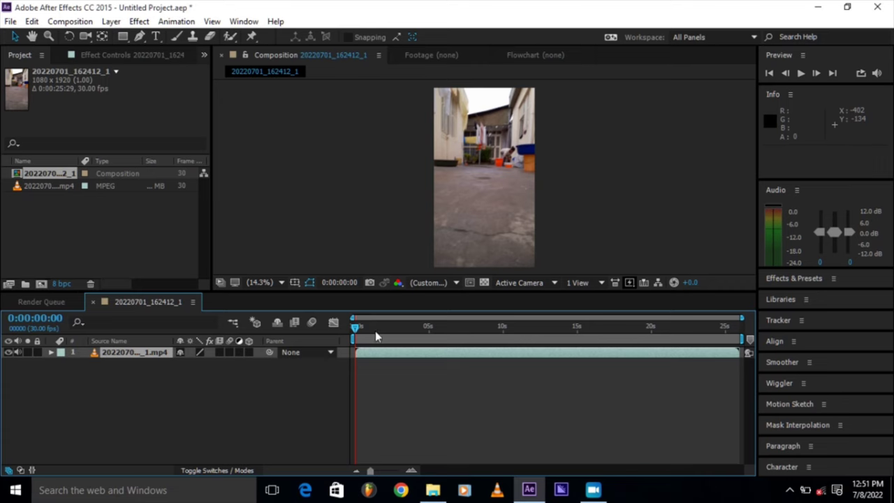
# Enlarge the viewer and scrub to where the man appears, around 0:00:11:04.
pyautogui.moveTo(377, 293); pyautogui.dragTo(371, 344)
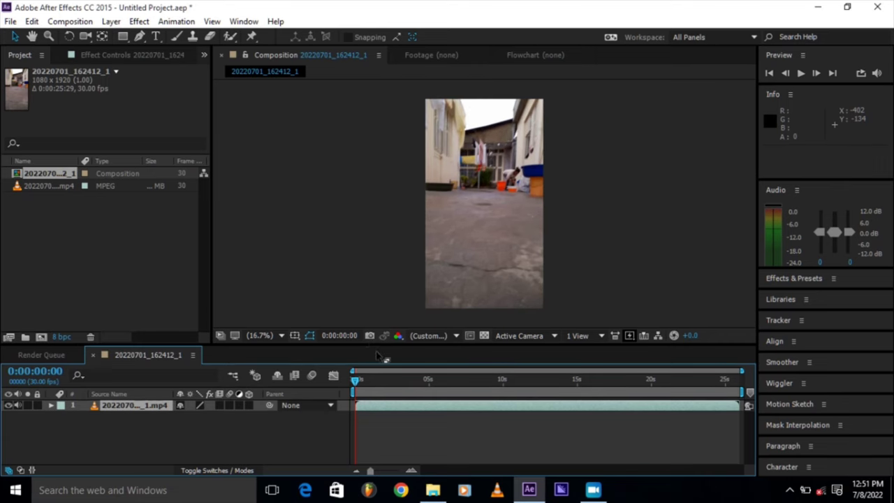
pyautogui.moveTo(354, 380); pyautogui.dragTo(388, 386)
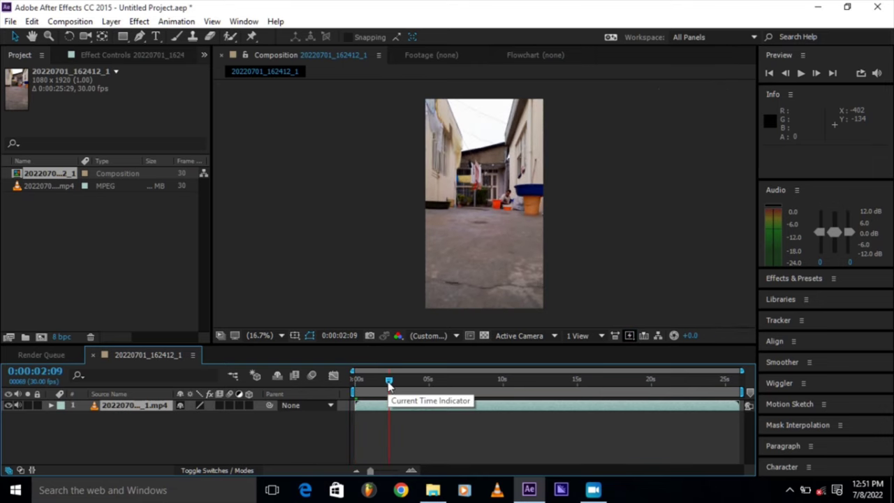
pyautogui.moveTo(389, 386); pyautogui.dragTo(497, 386)
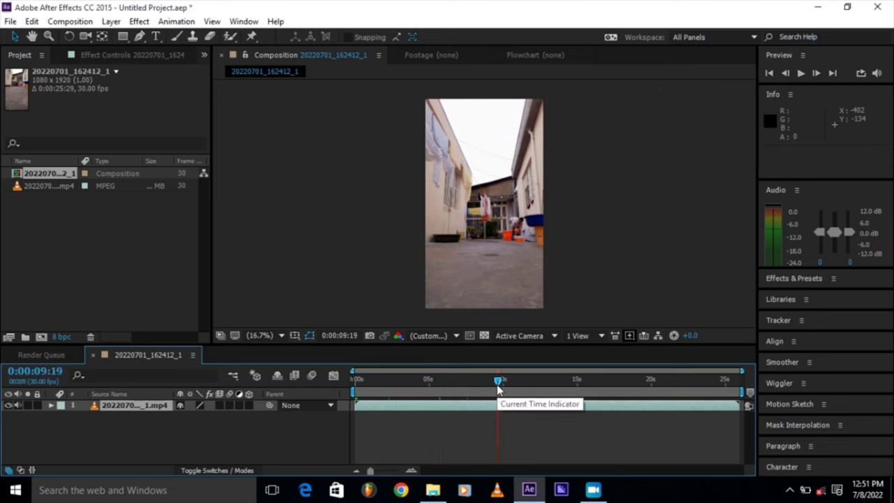
pyautogui.moveTo(498, 385); pyautogui.dragTo(530, 385)
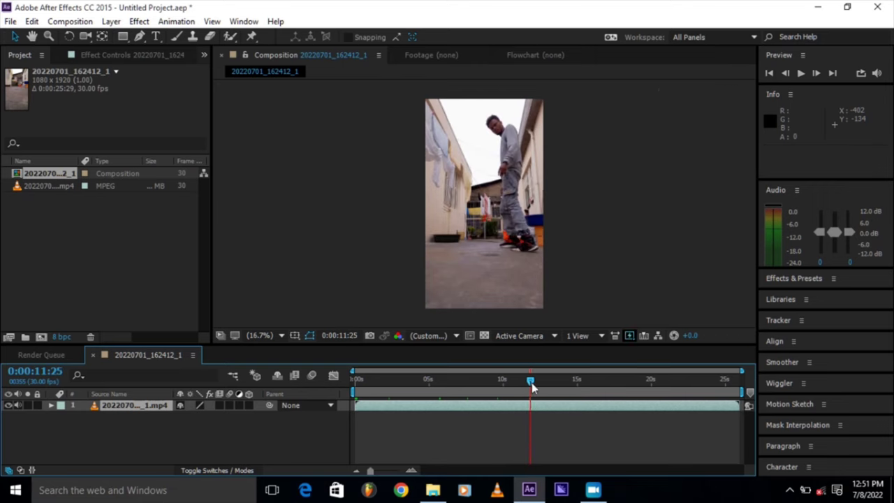
pyautogui.moveTo(531, 382); pyautogui.dragTo(527, 391)
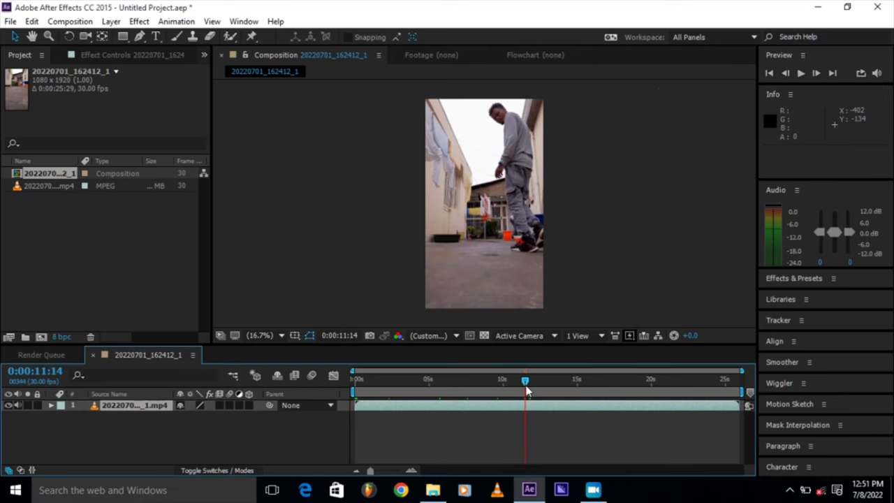
pyautogui.moveTo(525, 382); pyautogui.dragTo(522, 382)
pyautogui.moveTo(521, 382); pyautogui.dragTo(519, 382)
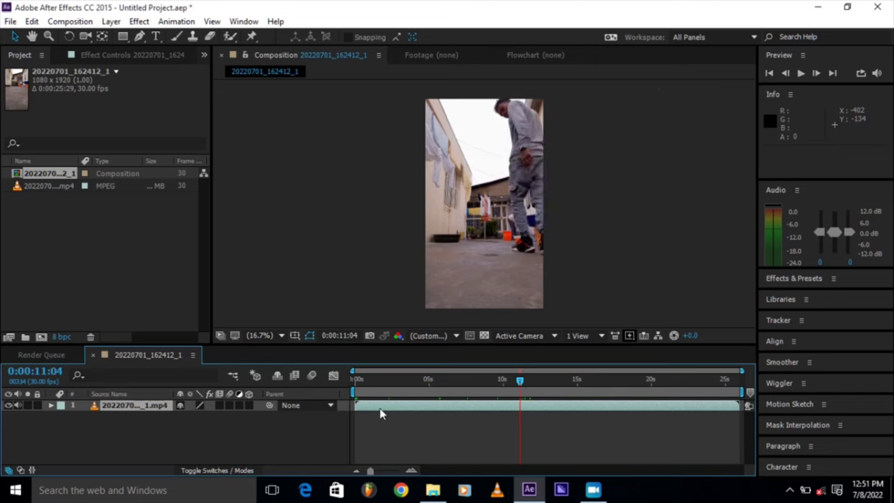
# Set the work area to run from 0:00:10:25 to 0:00:23:27.
pyautogui.moveTo(355, 392); pyautogui.dragTo(515, 392)
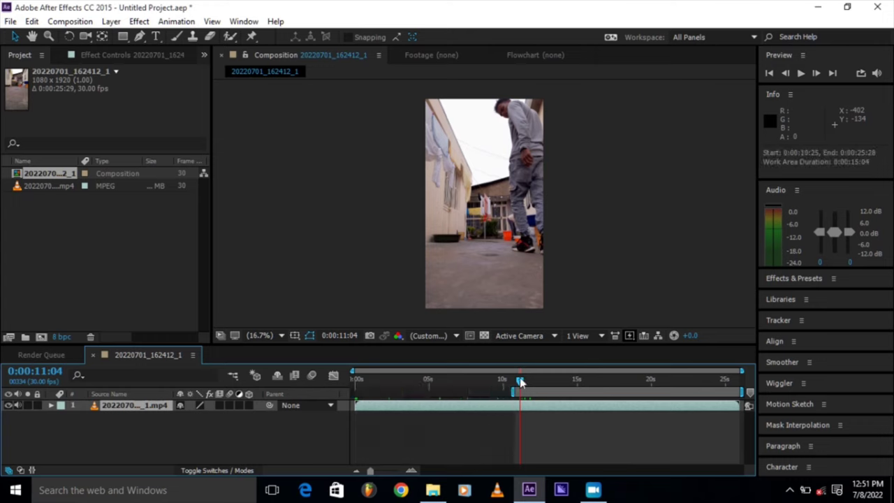
pyautogui.moveTo(519, 383); pyautogui.dragTo(701, 391)
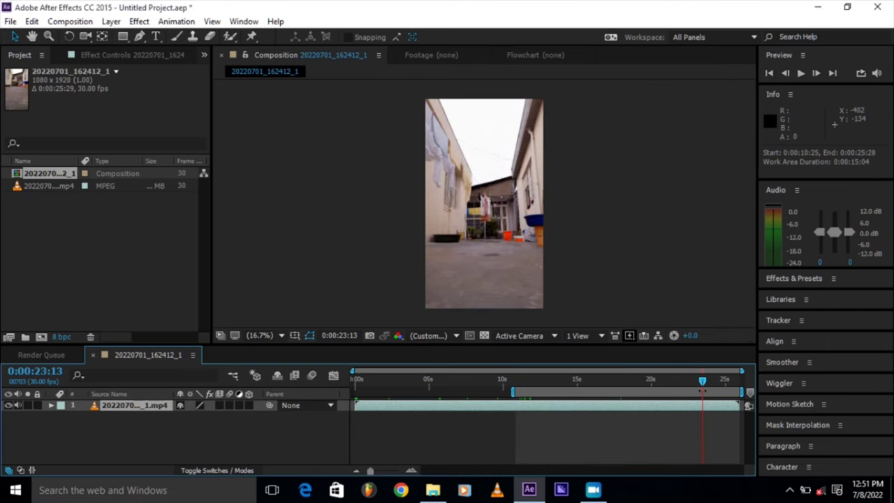
pyautogui.moveTo(703, 388); pyautogui.dragTo(708, 387)
pyautogui.moveTo(741, 392); pyautogui.dragTo(711, 392)
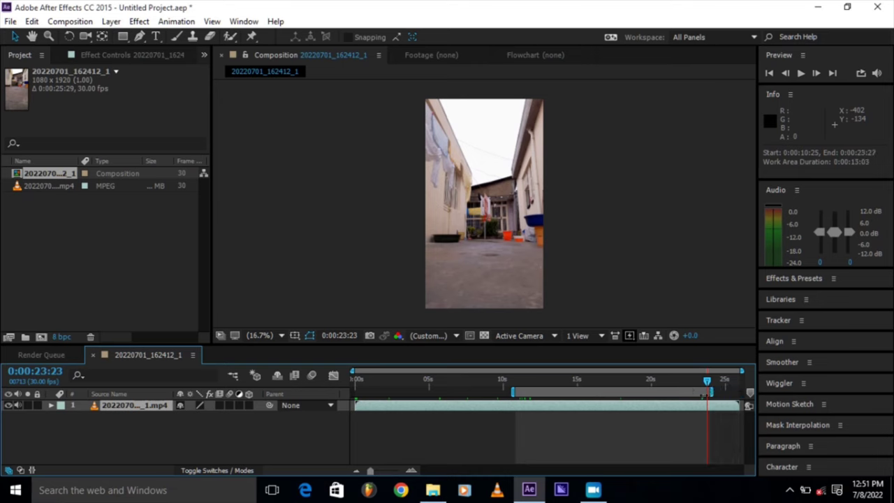
pyautogui.rightClick(652, 393)
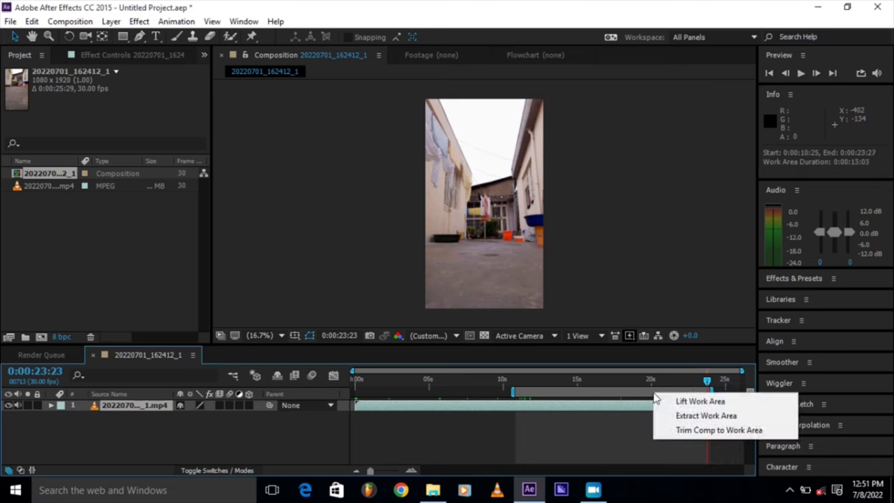
# Trim the comp to the work area, leaving 0:00:13:03, and nudge the playhead back.
pyautogui.click(681, 430)
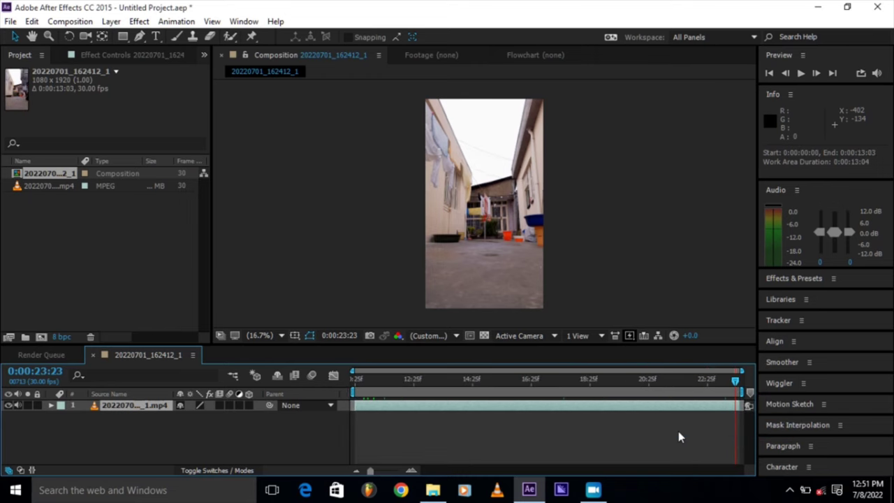
pyautogui.moveTo(734, 381)
pyautogui.mouseDown()
pyautogui.moveTo(673, 382)
pyautogui.moveTo(726, 387)
pyautogui.moveTo(710, 387)
pyautogui.mouseUp()
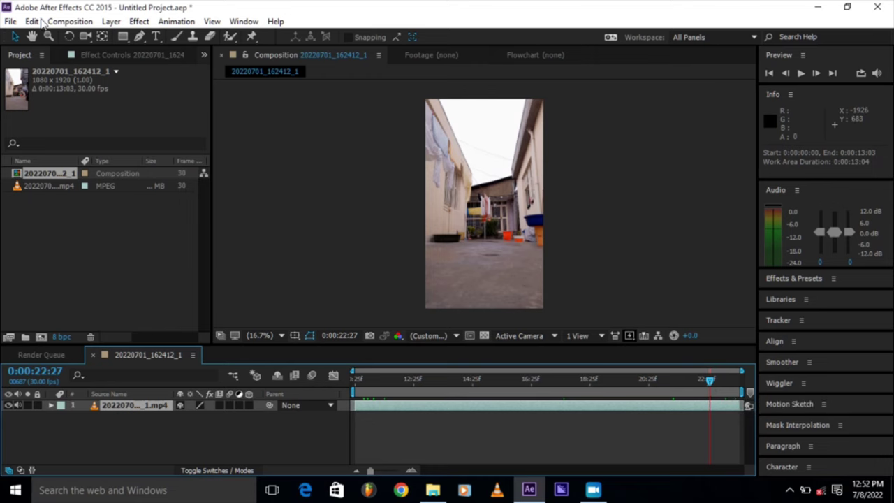
# Duplicate the clip layer with Edit > Duplicate and select layer 2.
pyautogui.click(40, 22)
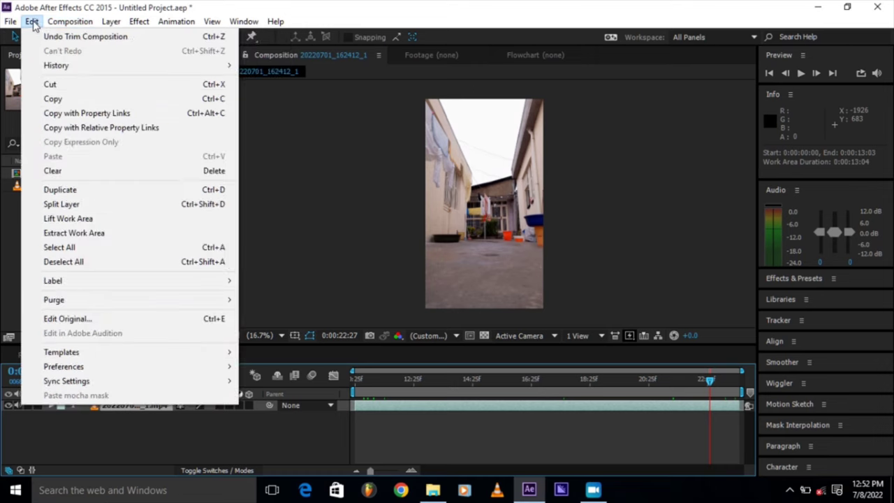
pyautogui.click(60, 190)
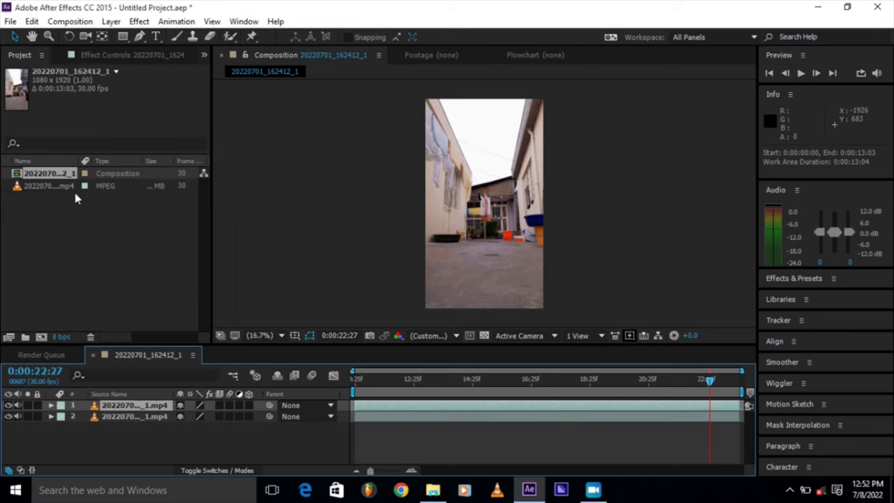
pyautogui.click(704, 417)
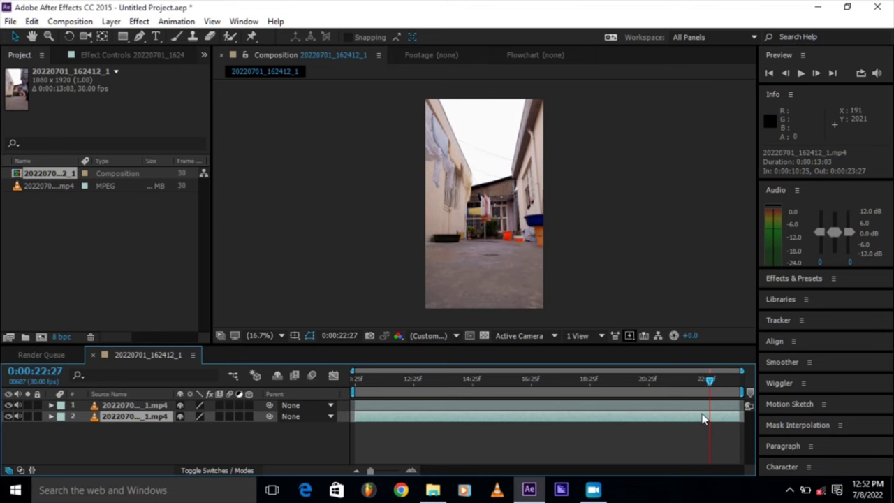
# Enable time remapping on layer 2, freezing it with a keyframe at 0:00:22:27.
pyautogui.rightClick(702, 418)
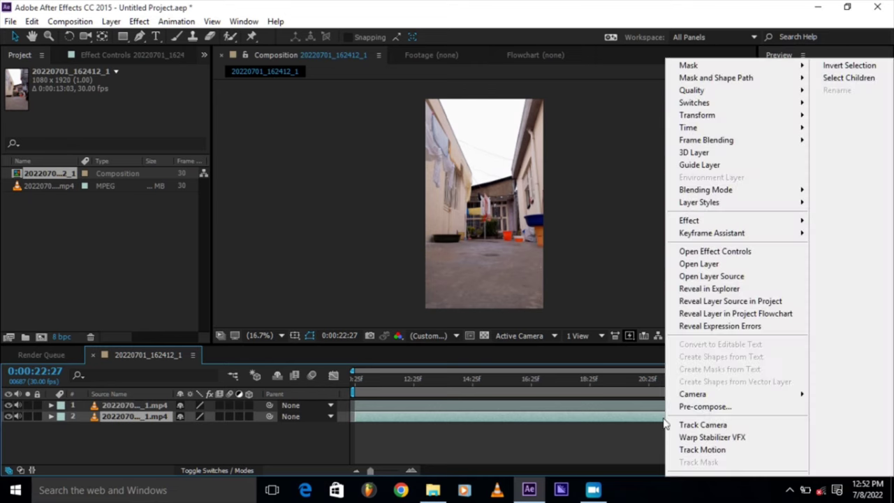
pyautogui.click(652, 420)
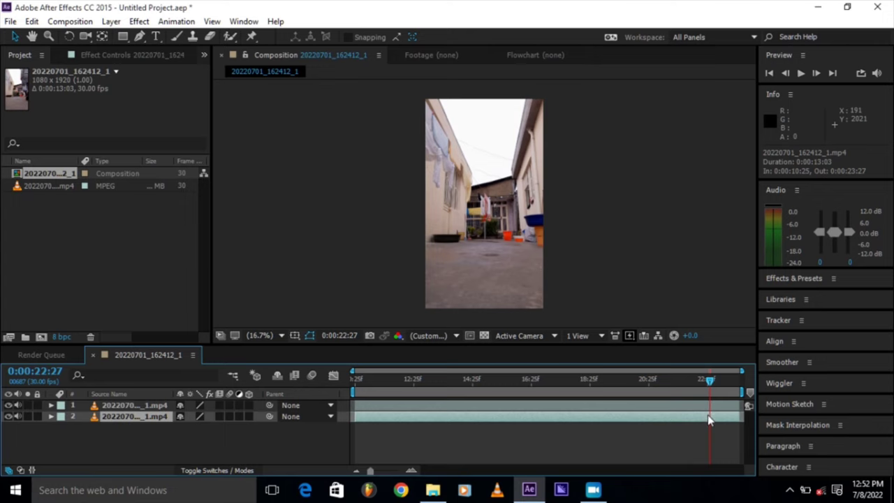
pyautogui.rightClick(708, 419)
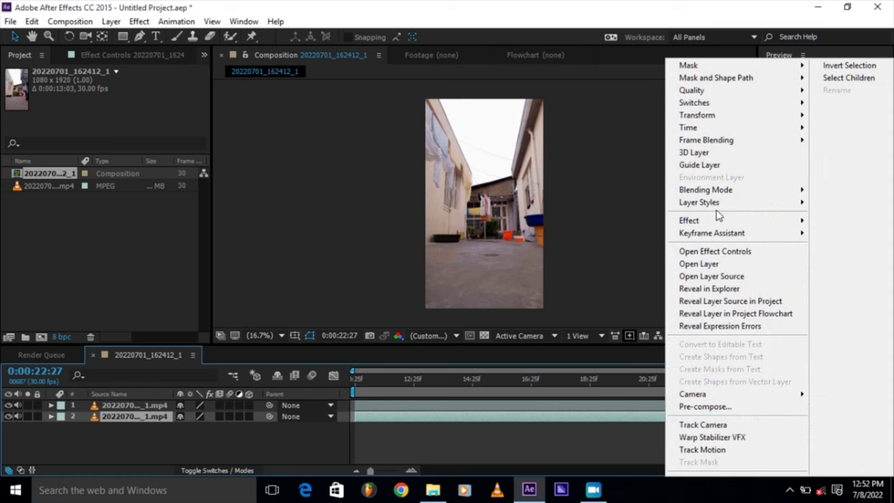
pyautogui.moveTo(710, 130)
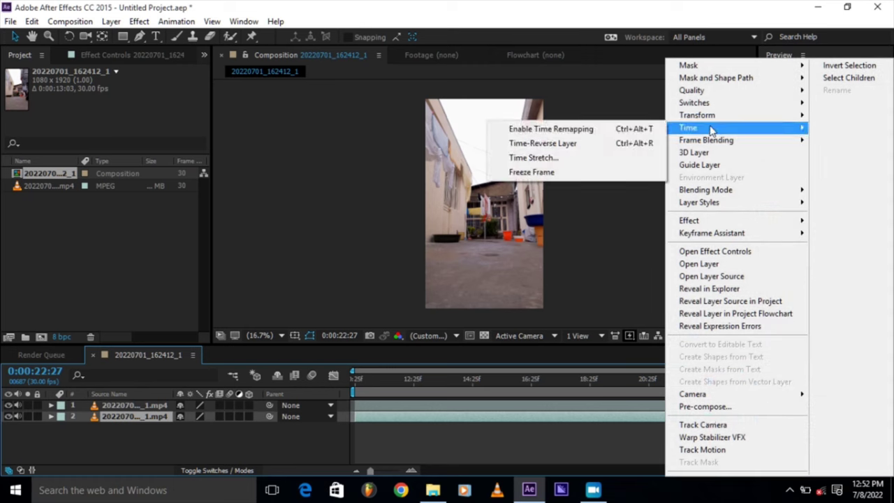
pyautogui.click(605, 165)
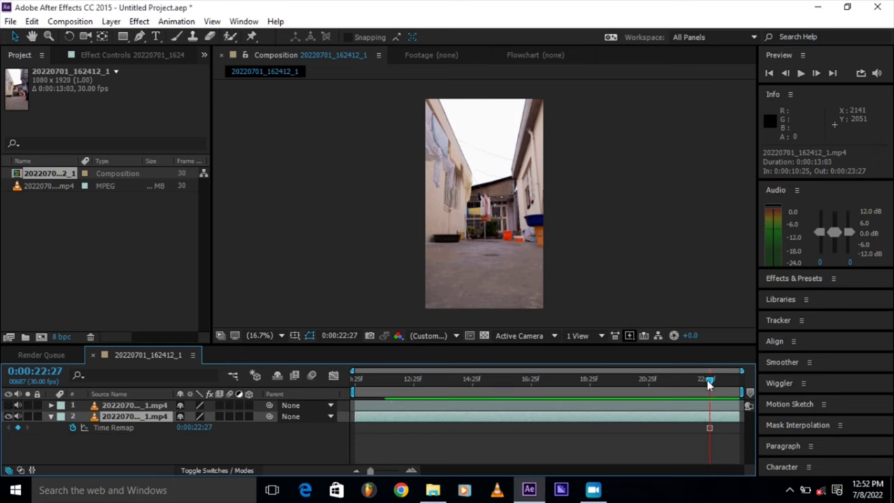
pyautogui.moveTo(710, 381)
pyautogui.mouseDown()
pyautogui.moveTo(577, 393)
pyautogui.moveTo(554, 383)
pyautogui.mouseUp()
# Scrub back through the clip to the man's jump, near its peak.
pyautogui.click(613, 396)
pyautogui.moveTo(615, 395); pyautogui.dragTo(403, 395)
pyautogui.press('End')
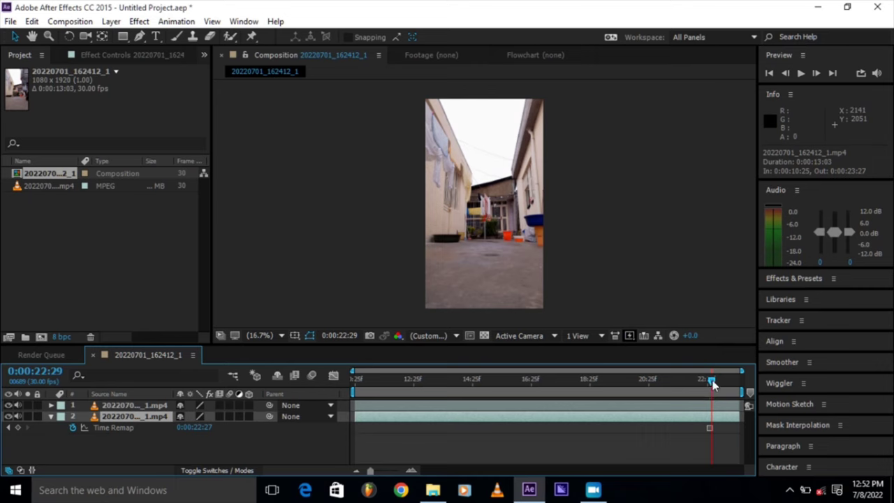
pyautogui.moveTo(710, 381); pyautogui.dragTo(524, 432)
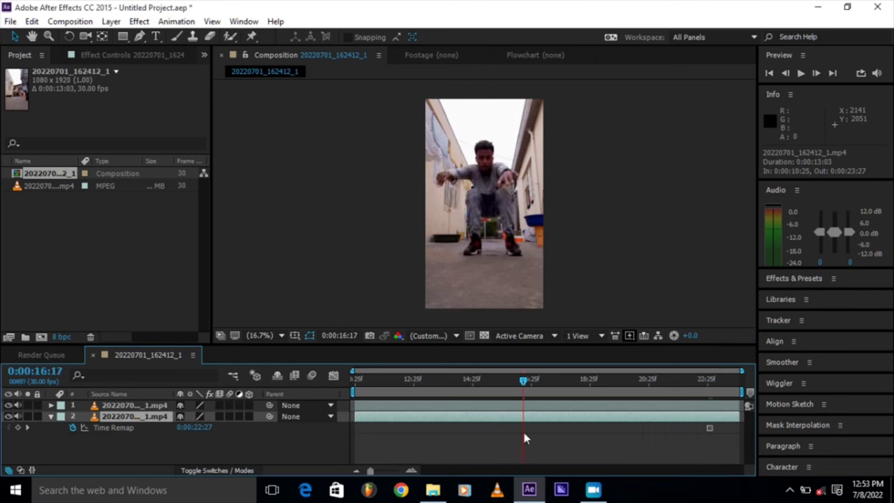
pyautogui.press('pageup')
pyautogui.press('pageup')
pyautogui.press('pageup')
pyautogui.moveTo(505, 391)
pyautogui.mouseDown()
pyautogui.moveTo(377, 391)
pyautogui.moveTo(455, 382)
pyautogui.mouseUp()
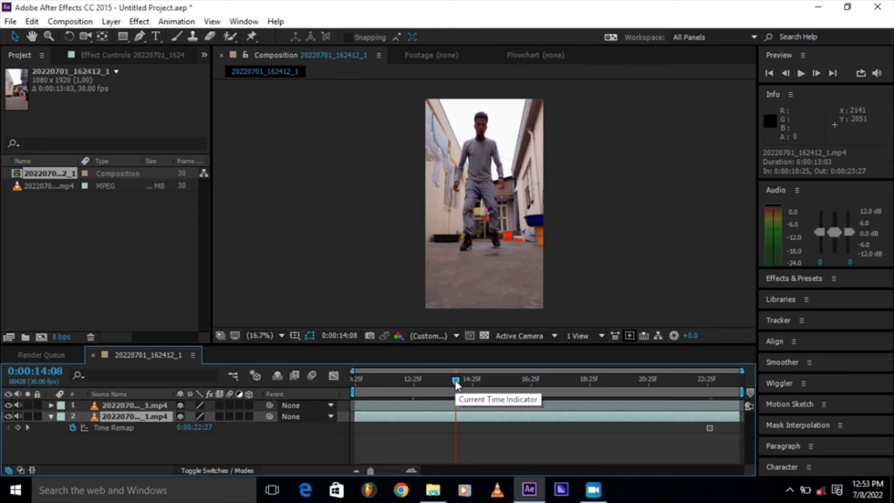
pyautogui.moveTo(455, 383); pyautogui.dragTo(503, 381)
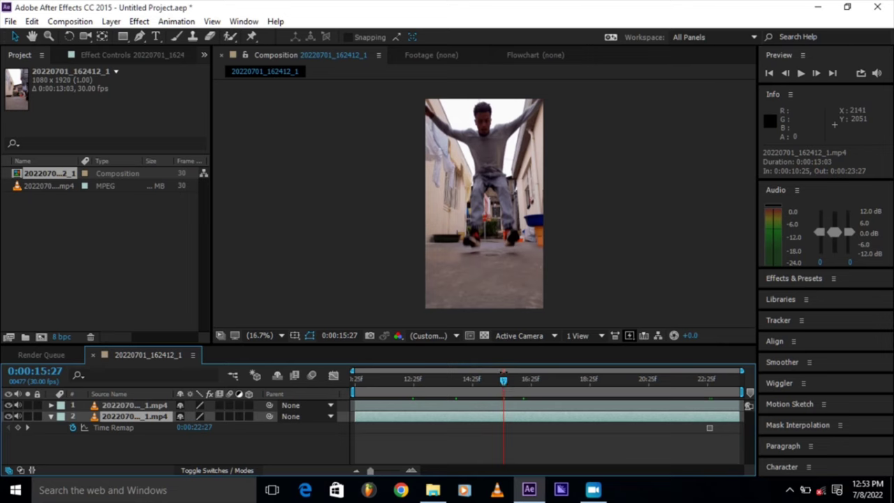
pyautogui.moveTo(503, 383); pyautogui.dragTo(496, 383)
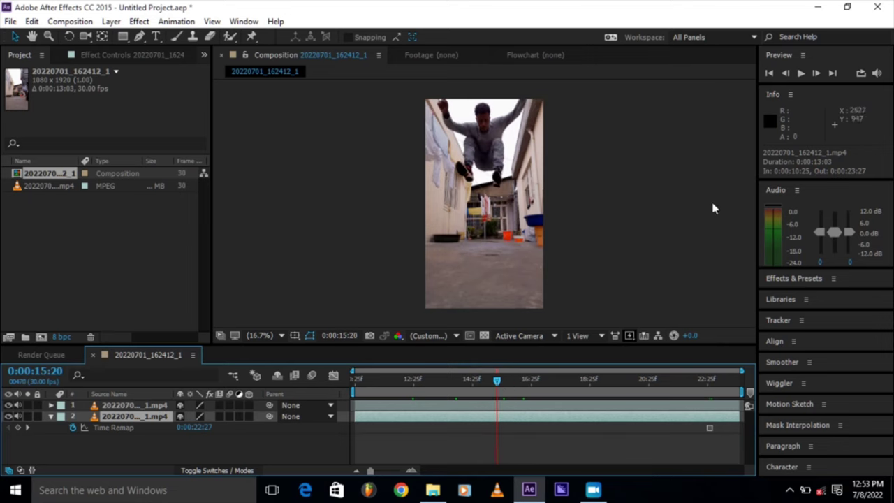
# Step frame by frame to land exactly on 0:00:15:20.
pyautogui.click(786, 75)
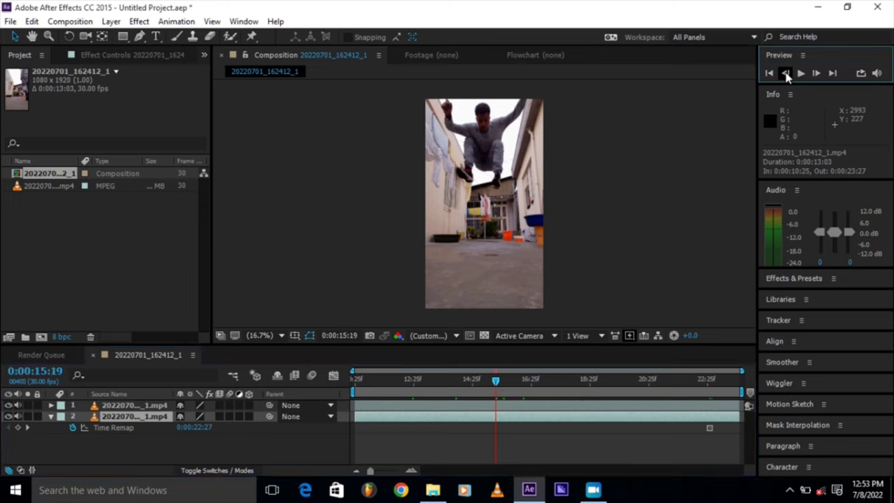
pyautogui.click(786, 75)
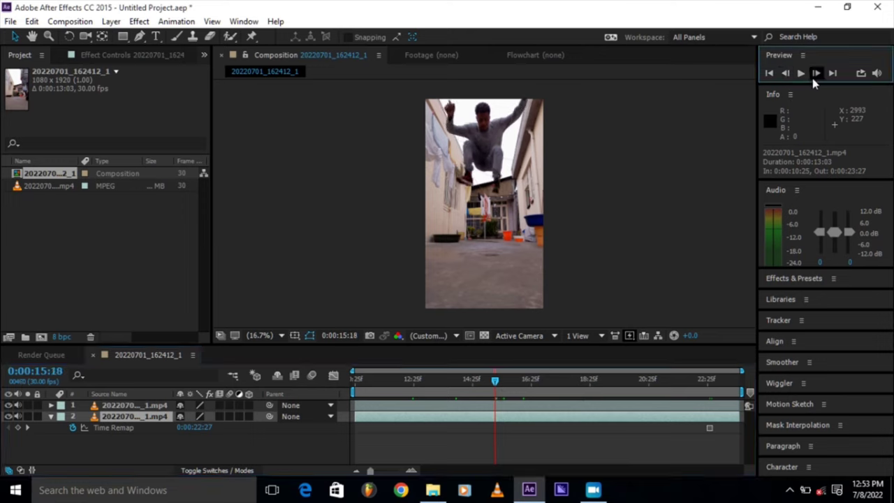
pyautogui.click(814, 76)
pyautogui.click(814, 76)
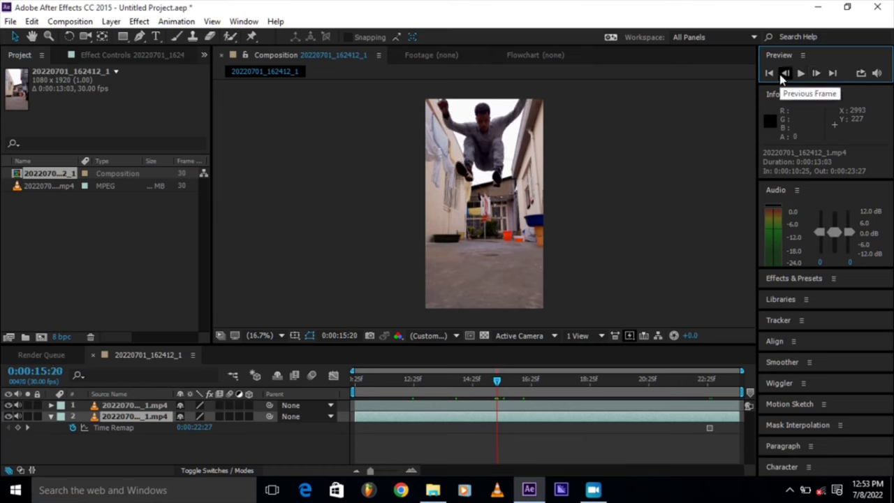
pyautogui.click(498, 420)
# End layer 2 at 0:00:15:20, hide layer 1 to show the empty courtyard, and pick the Pen tool.
pyautogui.moveTo(735, 416); pyautogui.dragTo(493, 419)
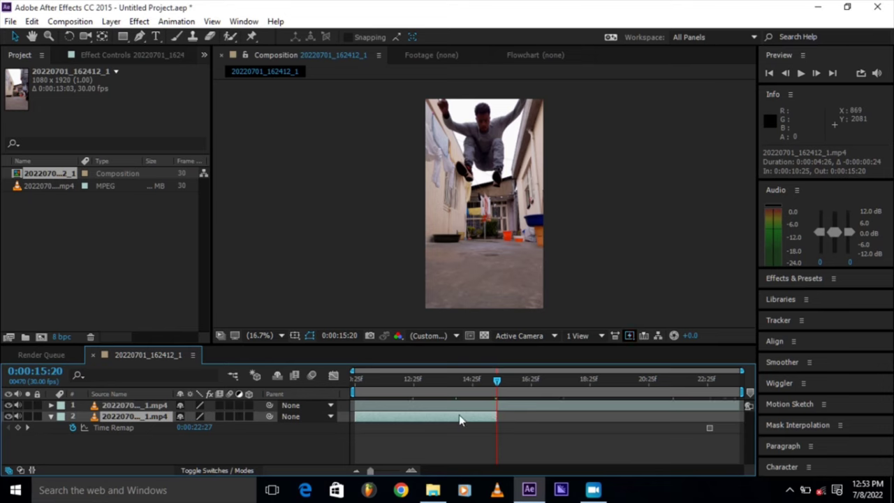
pyautogui.click(8, 405)
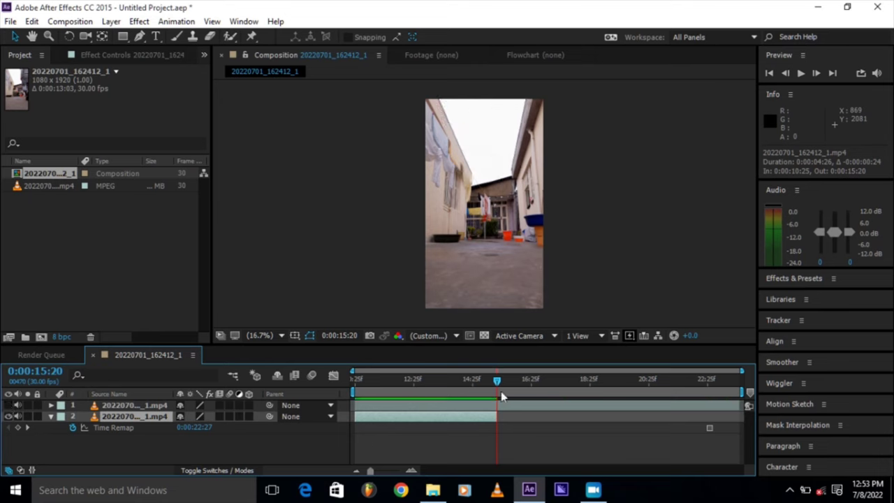
pyautogui.moveTo(497, 388); pyautogui.dragTo(491, 389)
pyautogui.click(140, 37)
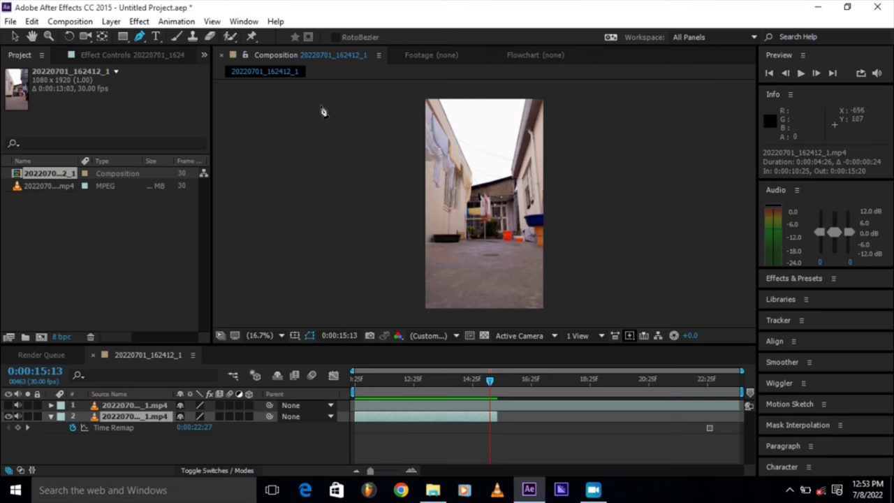
pyautogui.click(266, 335)
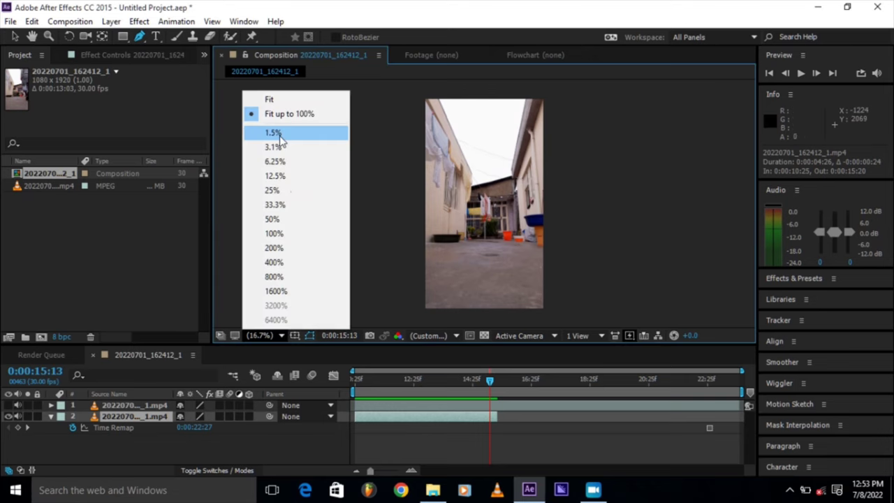
# Zoom the viewer to 100% full resolution and pan to show the sky above the rooftops.
pyautogui.click(280, 220)
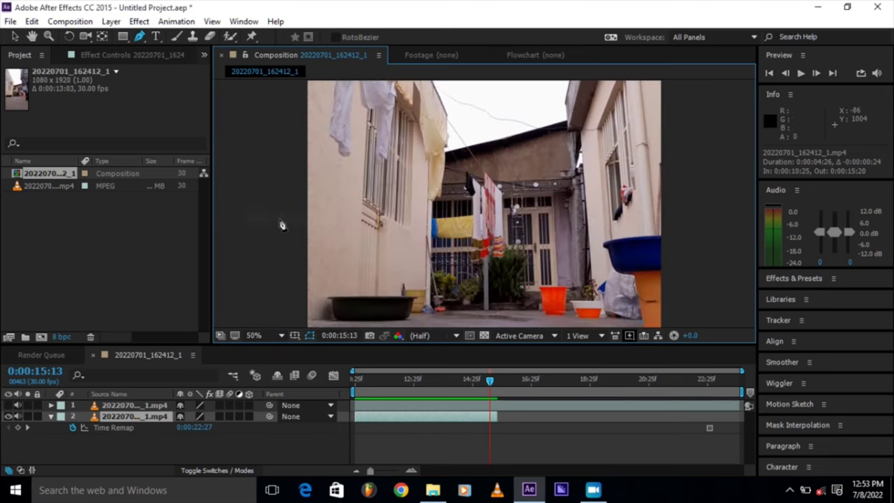
pyautogui.click(270, 336)
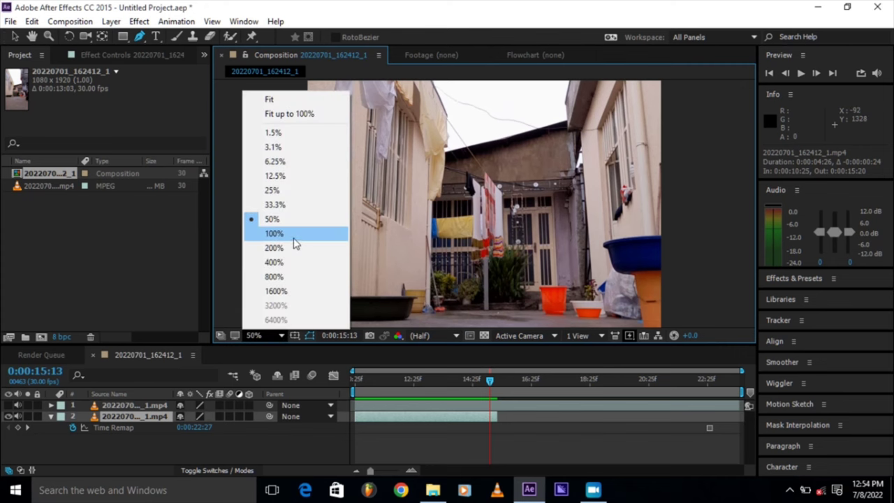
pyautogui.click(293, 244)
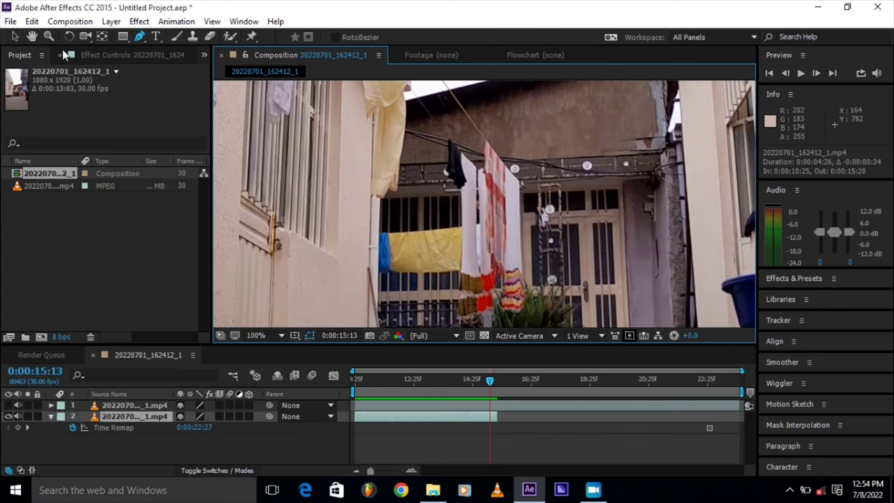
pyautogui.click(31, 39)
pyautogui.moveTo(574, 106)
pyautogui.mouseDown()
pyautogui.moveTo(535, 140)
pyautogui.moveTo(546, 173)
pyautogui.mouseUp()
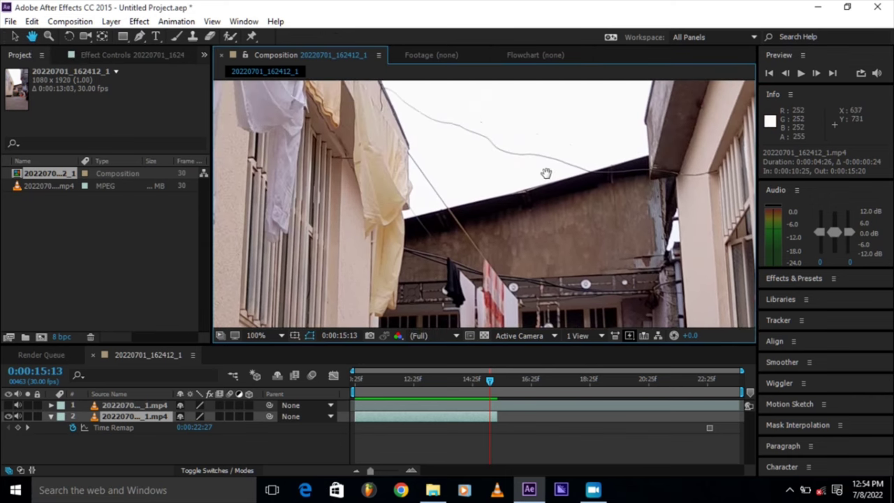
pyautogui.click(138, 38)
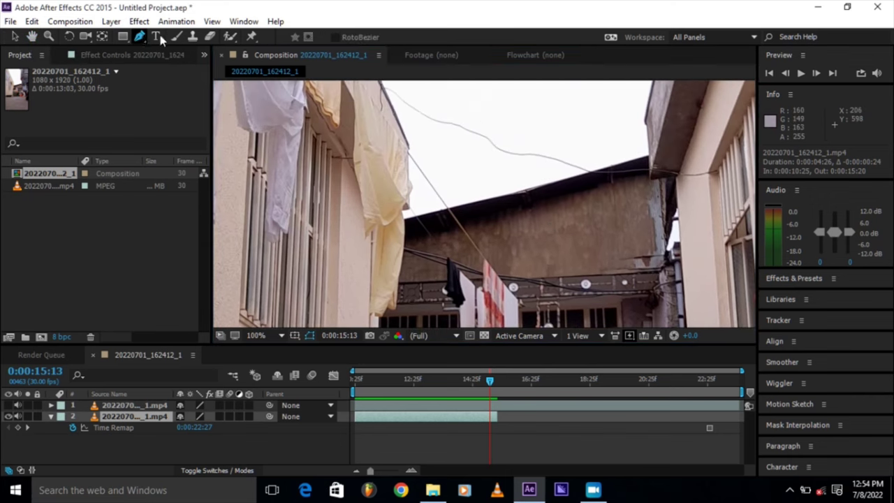
# Place mask points down the left building edge, then up the right wall to its roof corner.
pyautogui.click(382, 88)
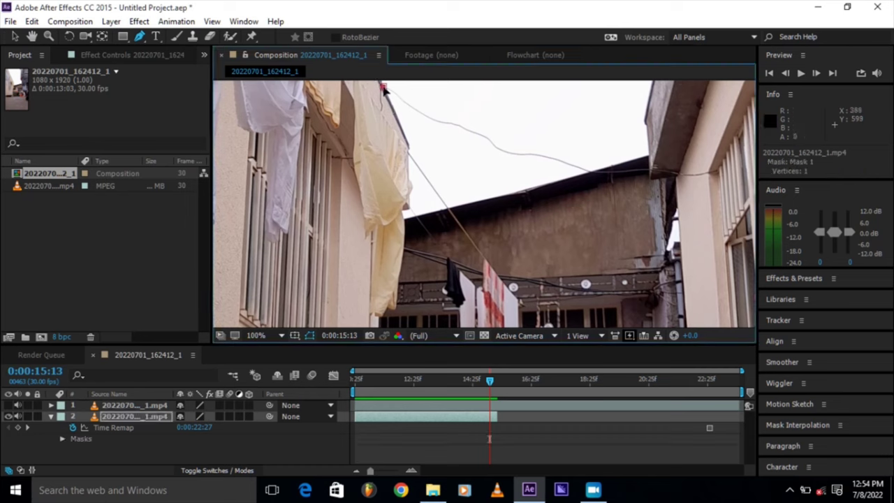
pyautogui.click(410, 146)
pyautogui.click(408, 207)
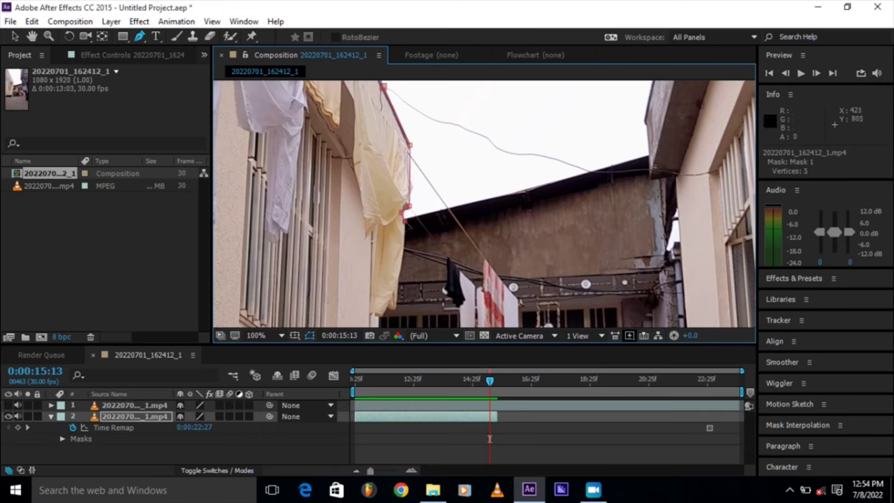
pyautogui.click(648, 157)
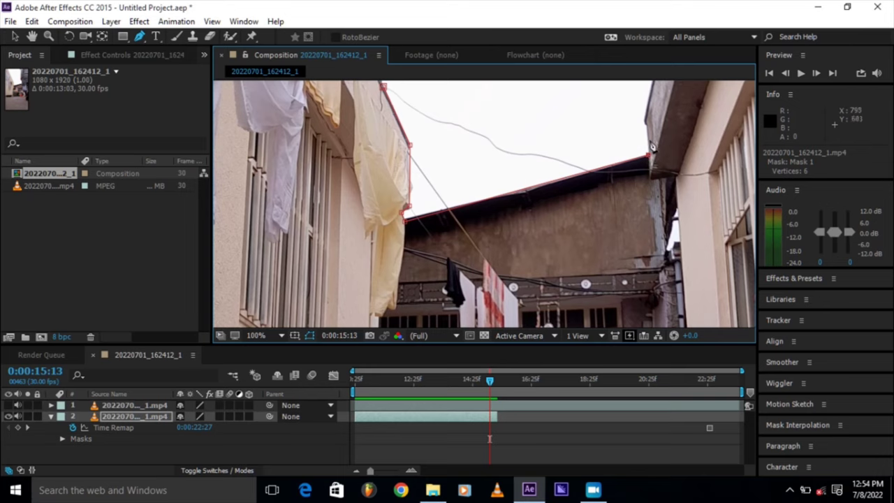
pyautogui.click(642, 121)
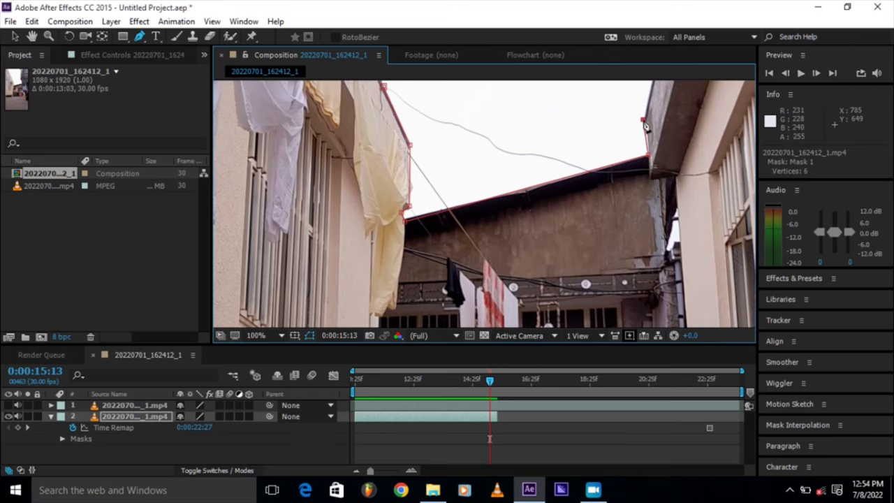
pyautogui.click(653, 84)
pyautogui.scroll(2, 657, 76)
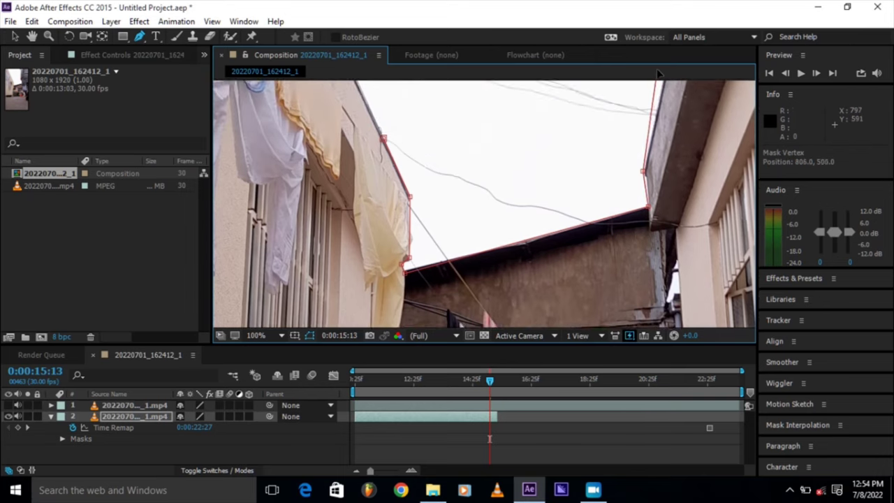
pyautogui.scroll(10, 657, 72)
pyautogui.click(699, 91)
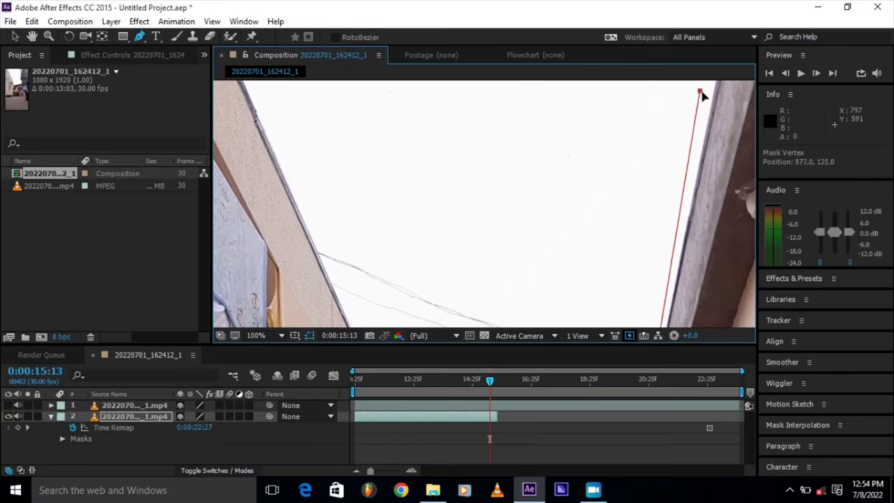
pyautogui.scroll(3, 702, 96)
pyautogui.click(715, 88)
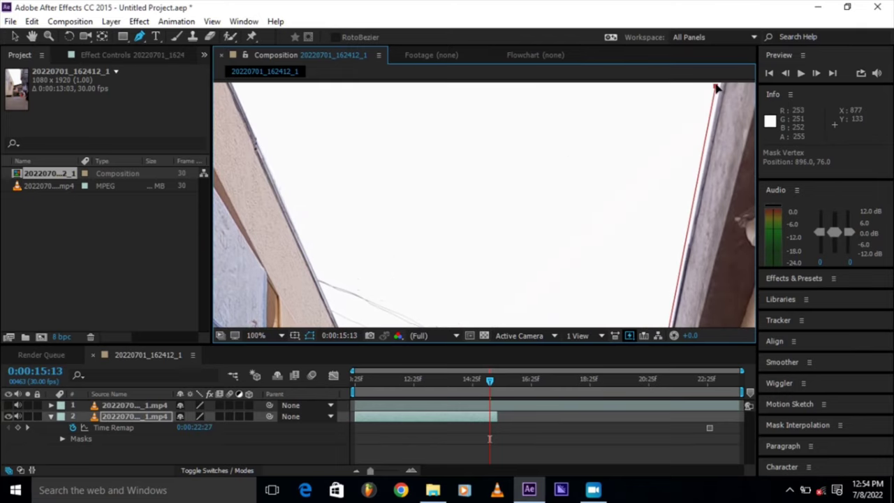
pyautogui.scroll(5, 715, 87)
pyautogui.click(728, 85)
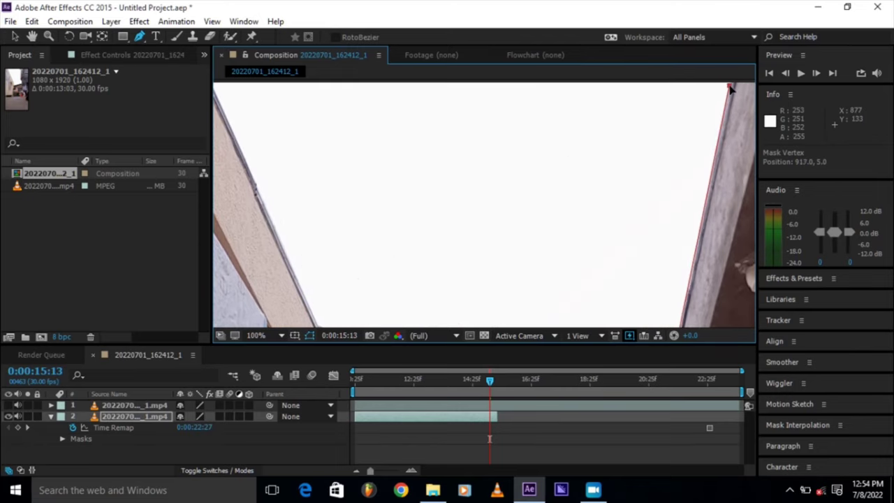
# Add points at the top-left corner and down the left wall, closing Mask 1 around the sky.
pyautogui.click(215, 86)
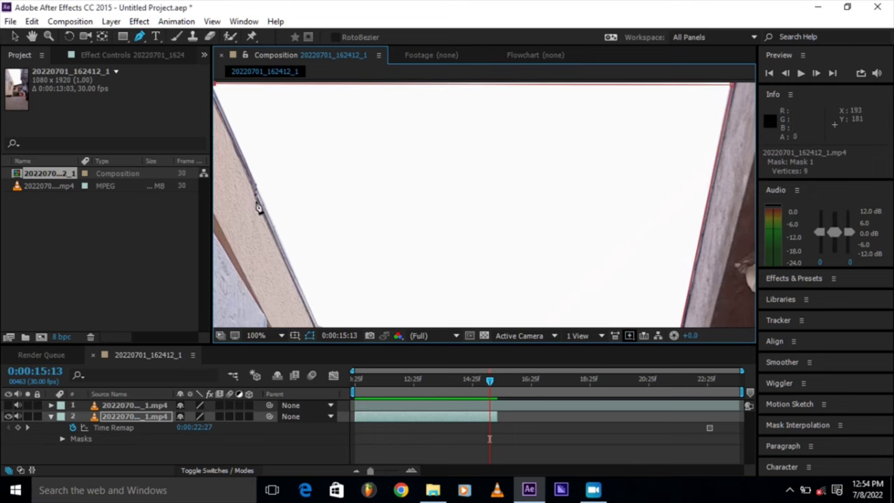
pyautogui.click(307, 298)
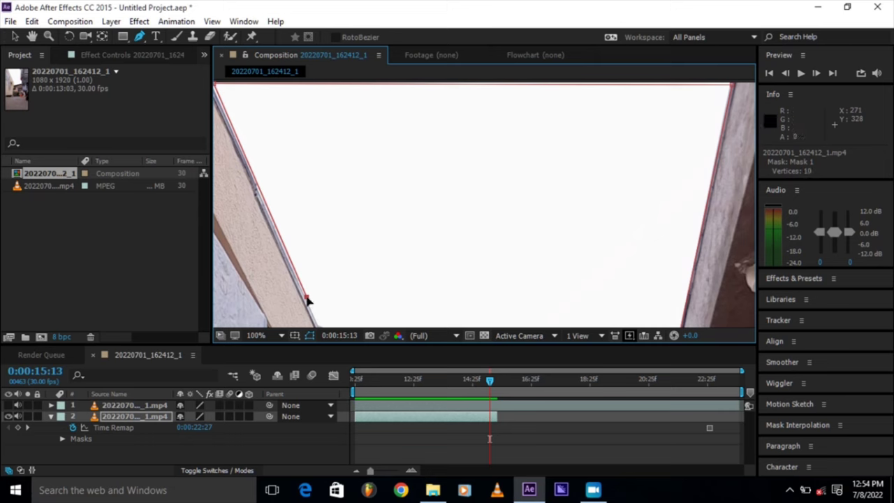
pyautogui.scroll(-5, 314, 319)
pyautogui.click(353, 318)
pyautogui.scroll(-4, 354, 318)
pyautogui.click(377, 323)
pyautogui.scroll(-4, 377, 322)
pyautogui.click(383, 294)
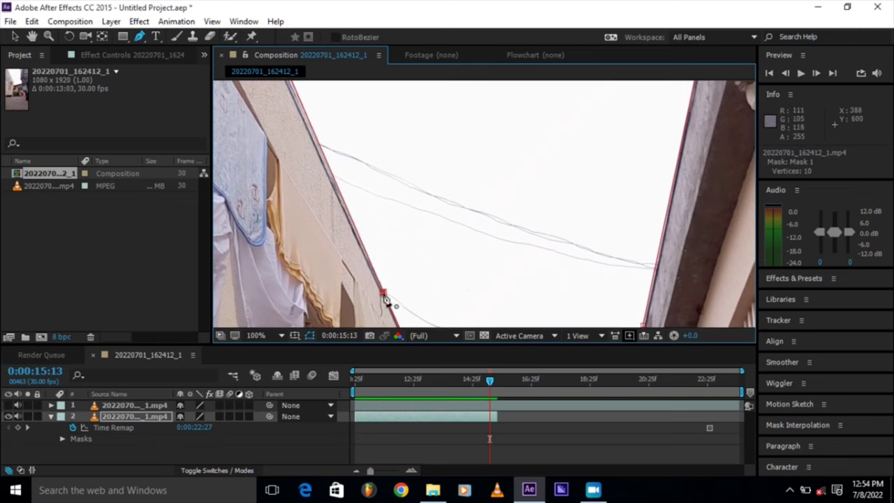
pyautogui.click(383, 294)
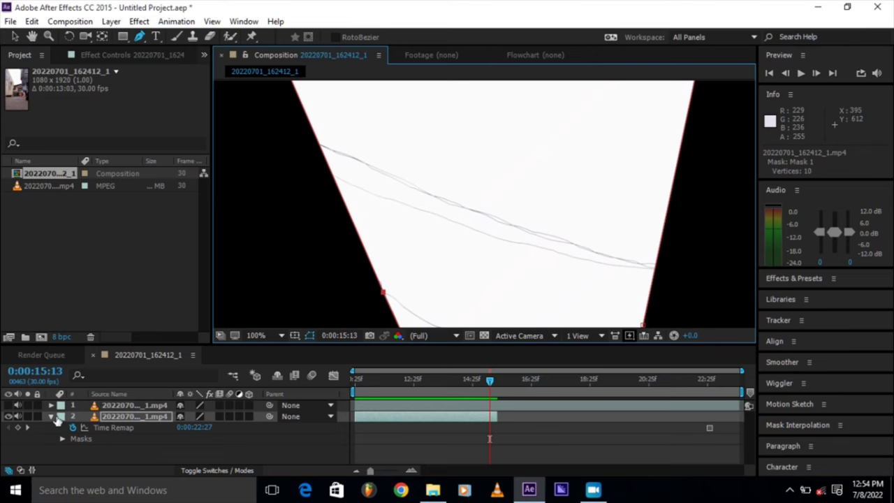
pyautogui.click(51, 415)
# Change layer 2's Mask 1 mode from Add to Subtract so the sky is cut out, then collapse the layer.
pyautogui.click(51, 416)
pyautogui.click(51, 415)
pyautogui.click(51, 416)
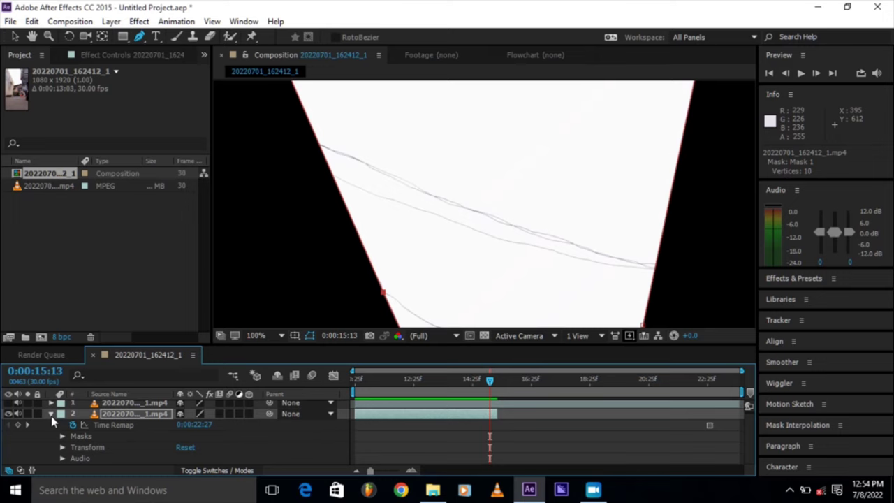
pyautogui.click(81, 437)
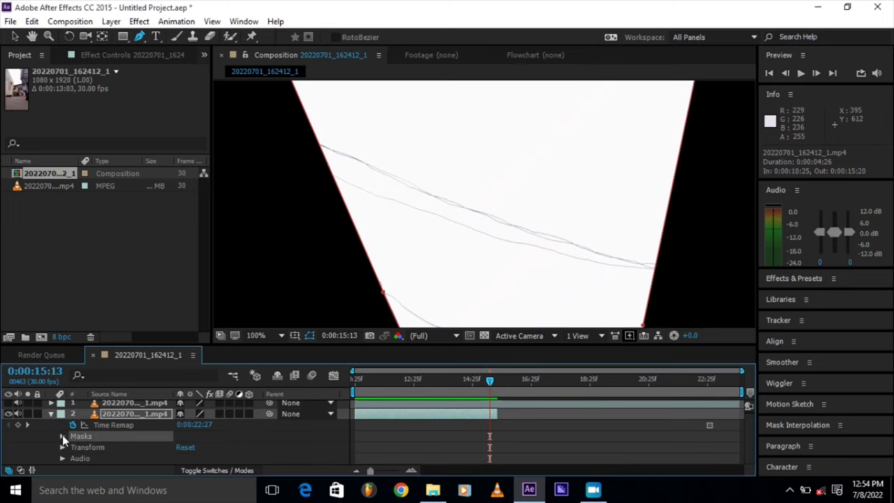
pyautogui.click(61, 437)
pyautogui.click(204, 446)
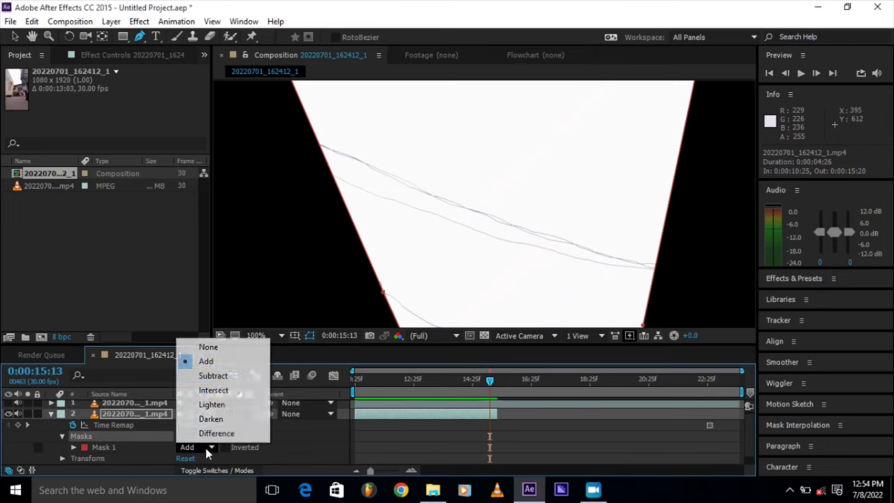
pyautogui.click(216, 380)
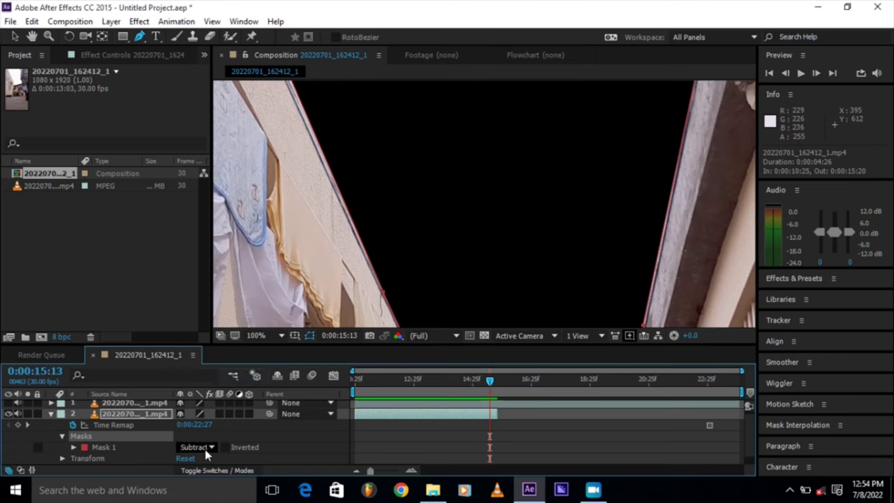
pyautogui.click(209, 447)
pyautogui.click(202, 376)
pyautogui.click(51, 414)
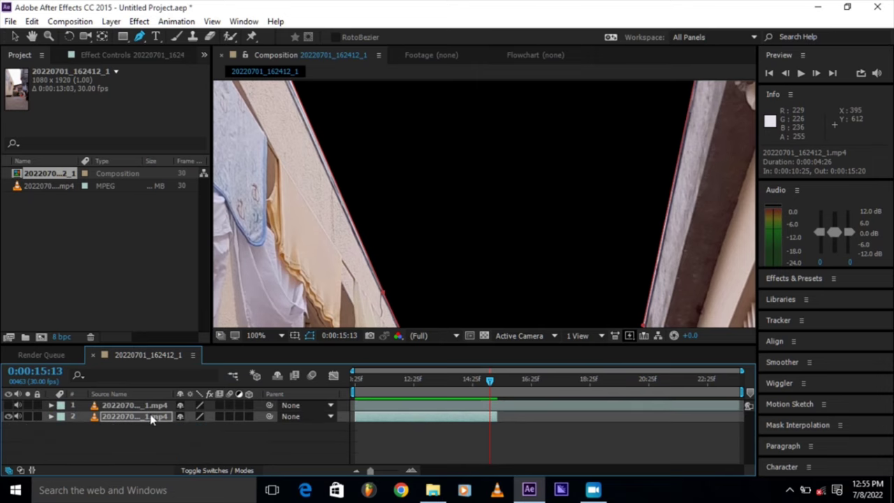
# Move the masked clip above the full footage and, at 0:00:13:09, make the lower layer visible.
pyautogui.moveTo(143, 416); pyautogui.dragTo(147, 406)
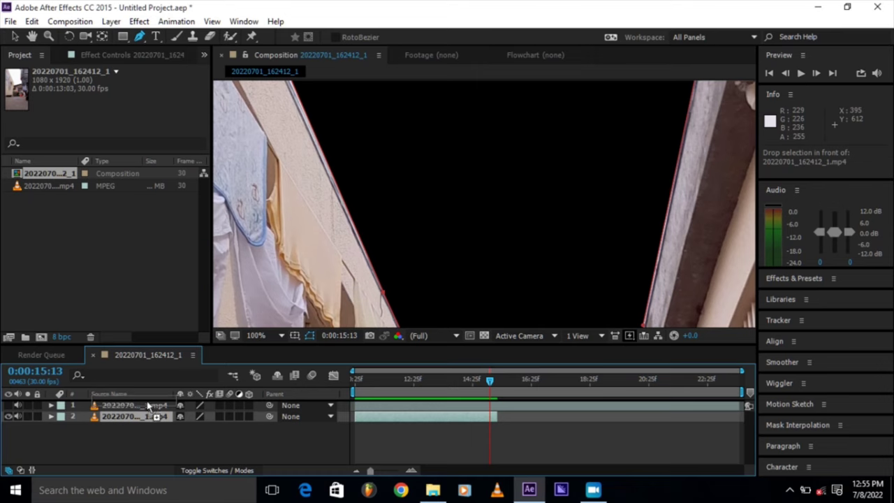
pyautogui.moveTo(147, 406); pyautogui.dragTo(146, 404)
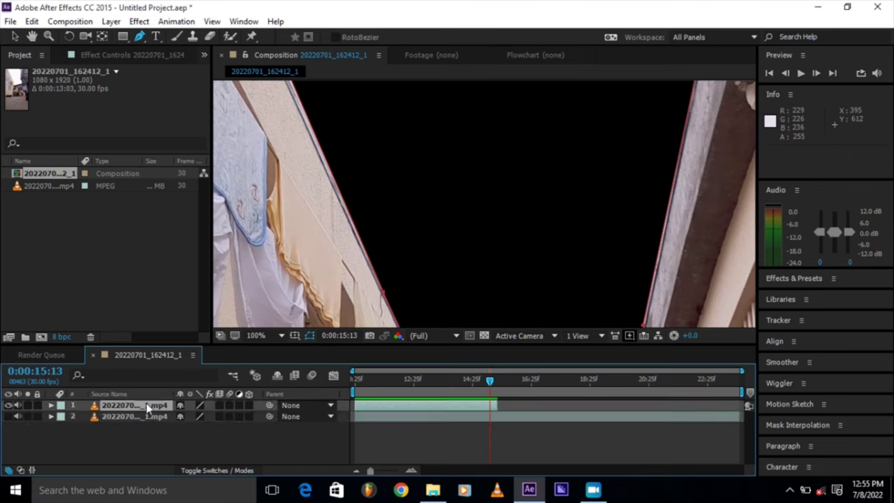
pyautogui.click(485, 386)
pyautogui.moveTo(483, 383); pyautogui.dragTo(425, 389)
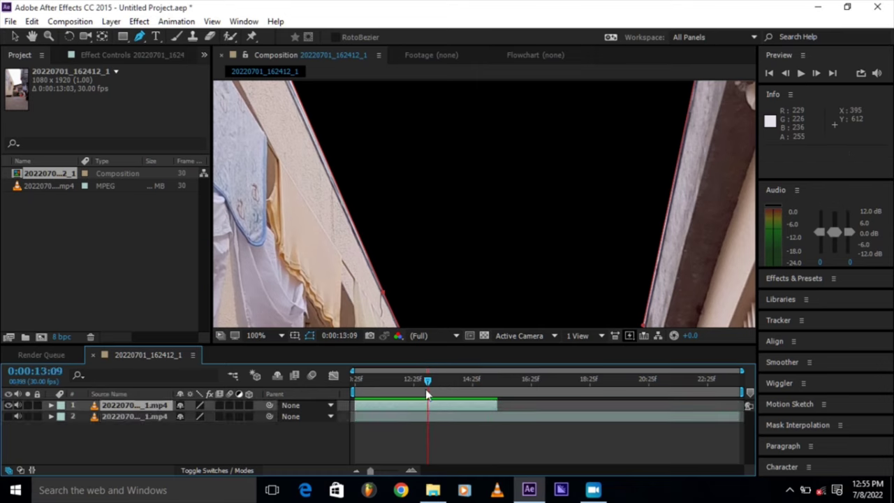
pyautogui.click(9, 416)
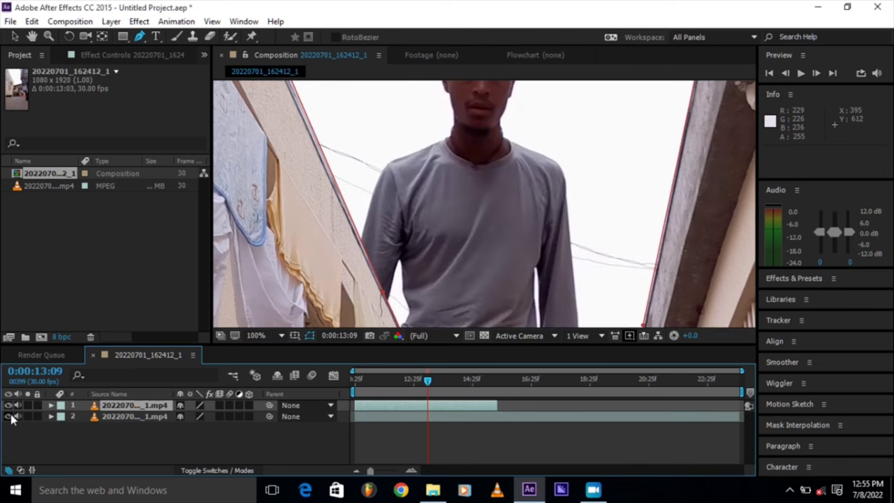
# Set the viewer magnification to Fit and switch to the Selection tool.
pyautogui.click(255, 335)
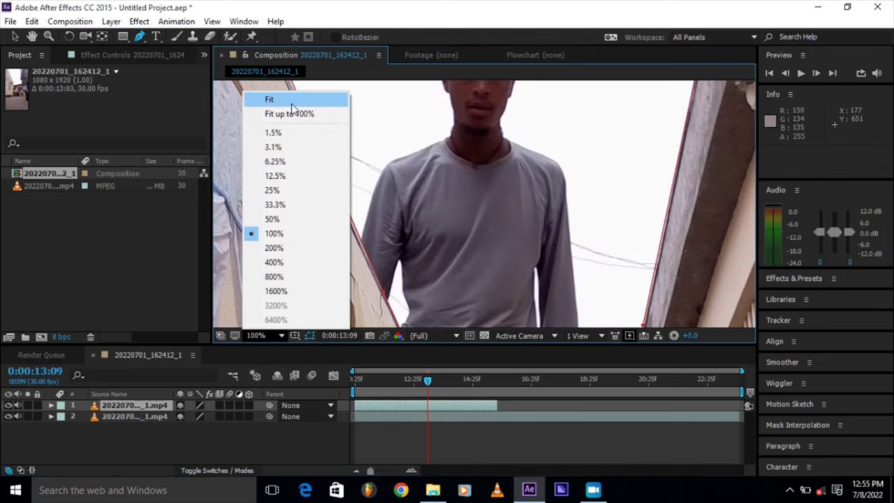
pyautogui.click(294, 113)
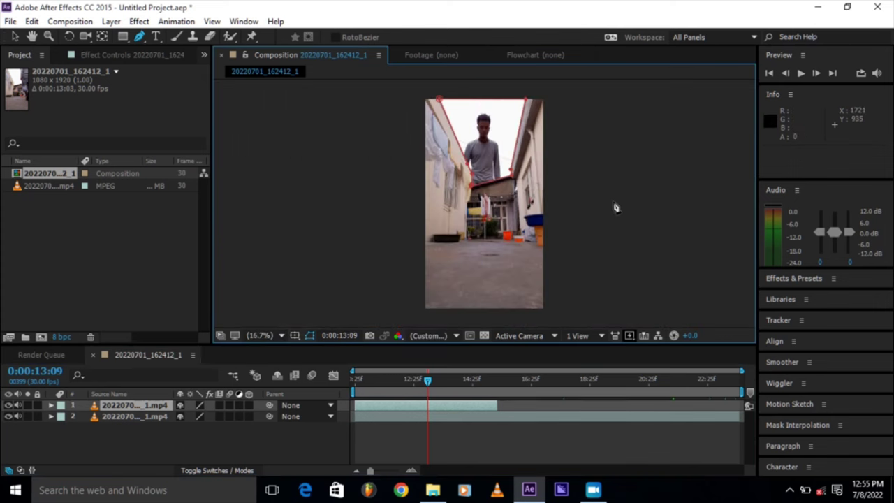
pyautogui.click(14, 36)
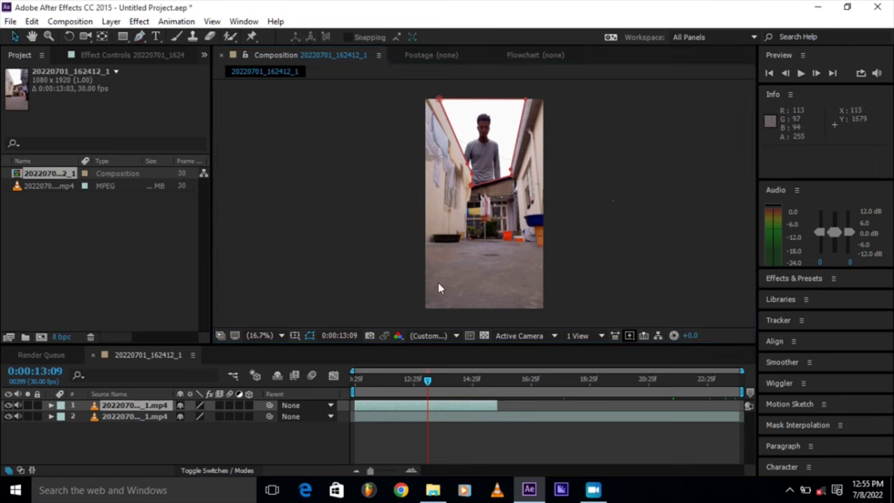
# Deselect the layer and scrub through the jump, settling at 0:00:15:17 near the leap.
pyautogui.click(372, 214)
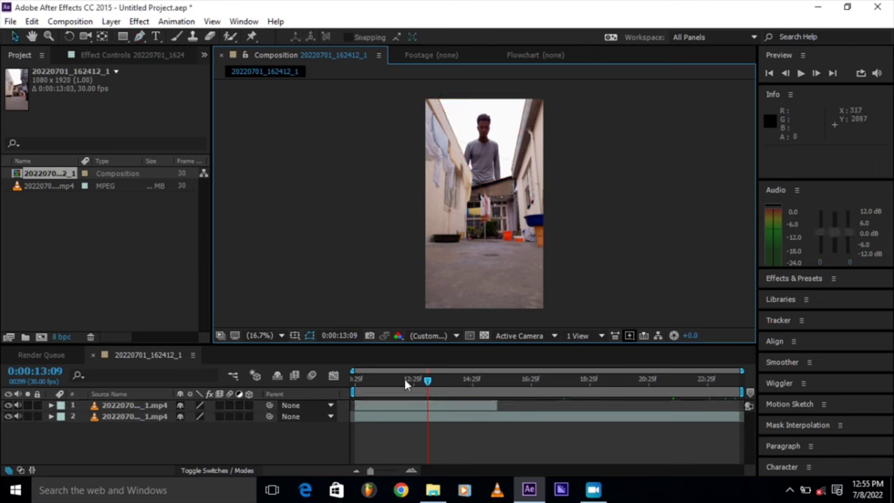
pyautogui.moveTo(427, 379)
pyautogui.mouseDown()
pyautogui.moveTo(336, 409)
pyautogui.moveTo(402, 405)
pyautogui.mouseUp()
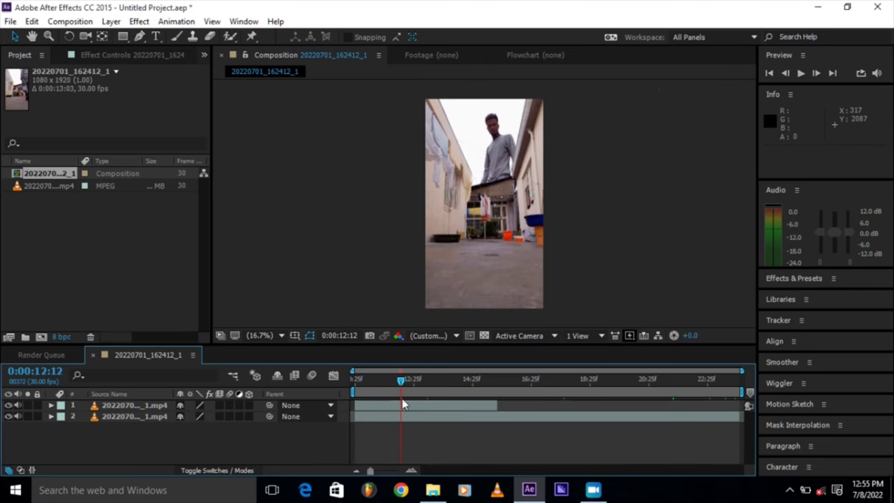
pyautogui.moveTo(402, 382); pyautogui.dragTo(486, 393)
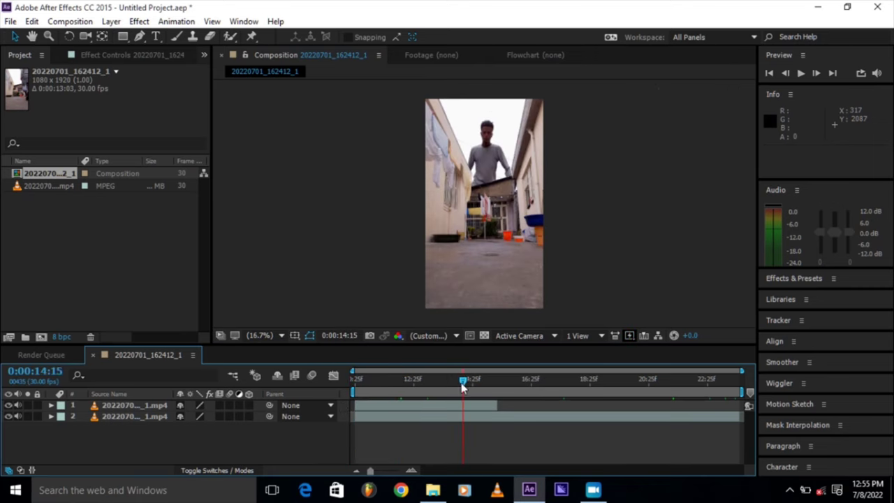
pyautogui.moveTo(487, 393)
pyautogui.mouseDown()
pyautogui.moveTo(487, 384)
pyautogui.moveTo(500, 389)
pyautogui.mouseUp()
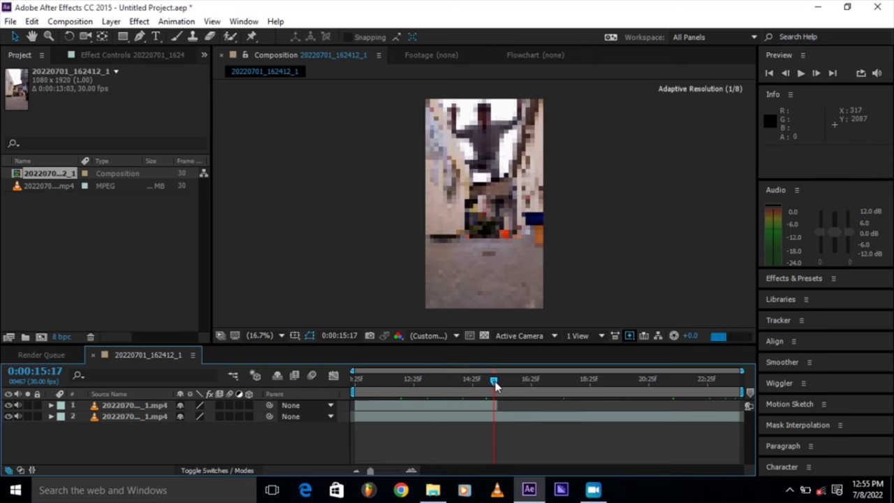
pyautogui.moveTo(499, 389); pyautogui.dragTo(493, 387)
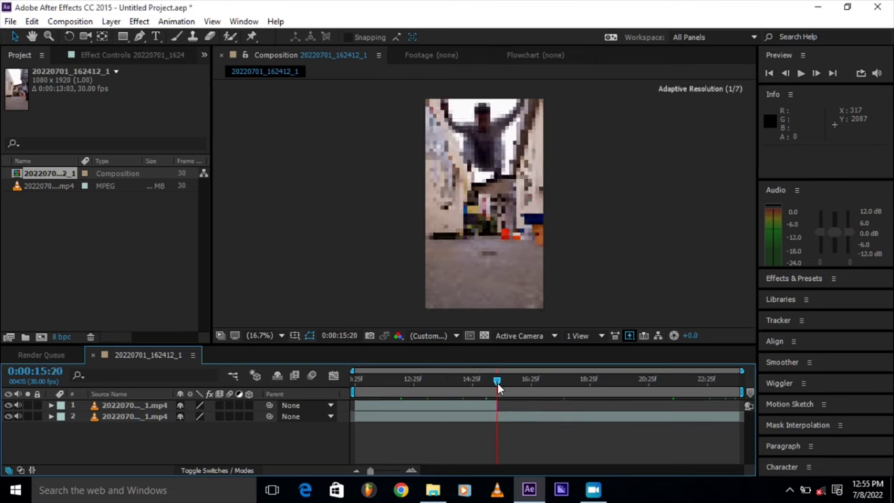
# Play and stop a preview of the composition, then scrub around the landing moment.
pyautogui.click(801, 73)
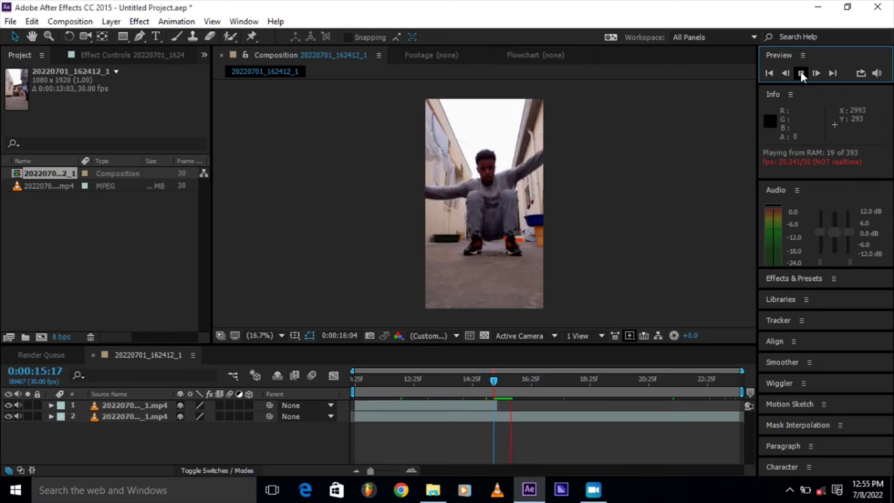
pyautogui.click(801, 73)
pyautogui.moveTo(513, 383)
pyautogui.mouseDown()
pyautogui.moveTo(498, 393)
pyautogui.moveTo(534, 382)
pyautogui.mouseUp()
pyautogui.click(67, 23)
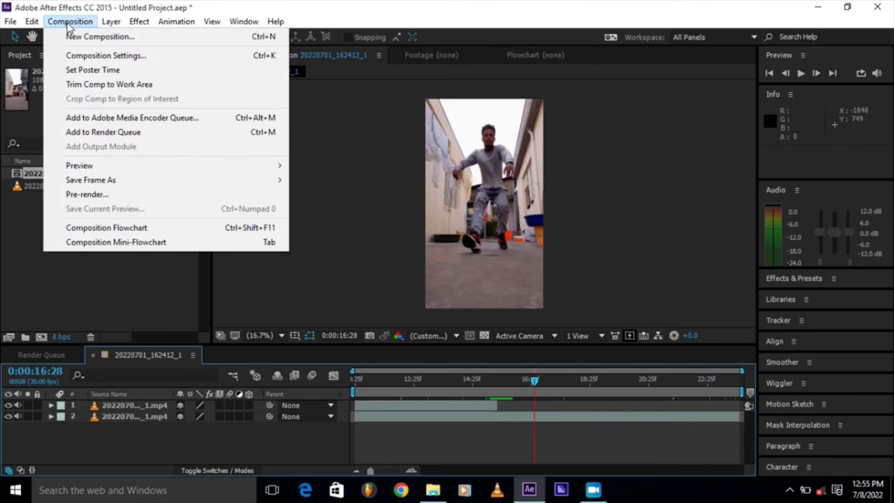
# Queue composition 20220701_162412_1 with Best Settings and Lossless output, and start the render.
pyautogui.click(137, 136)
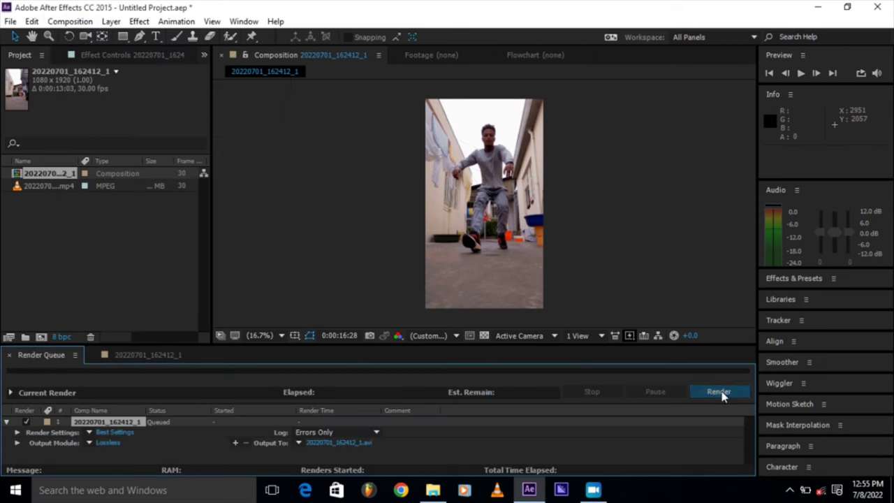
pyautogui.click(719, 392)
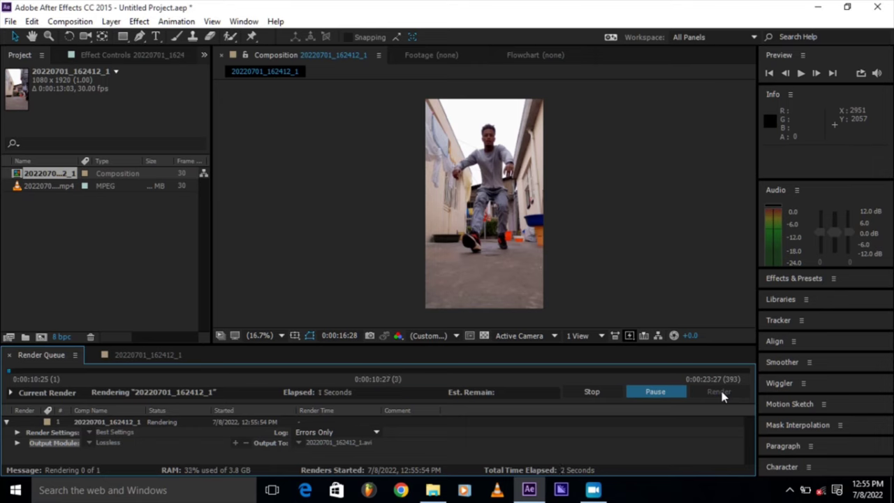